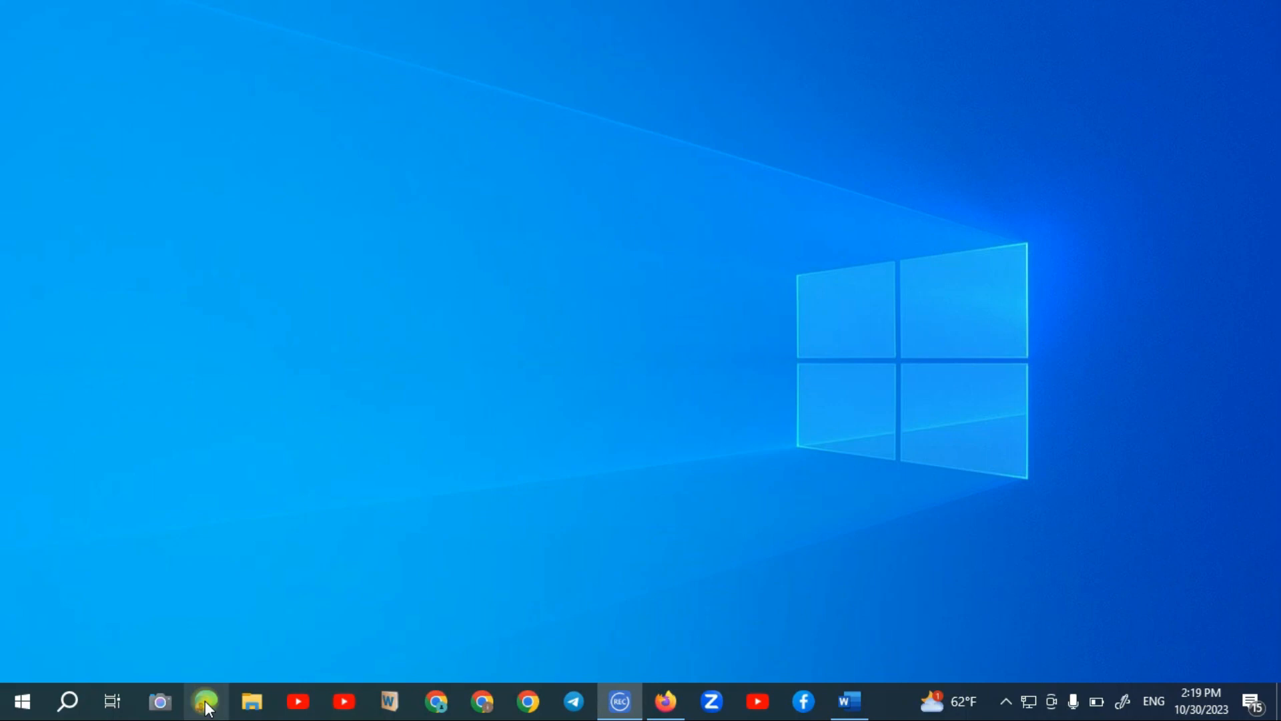
Open the Microsoft Edge browser and go to canva.com
left_click(206, 706)
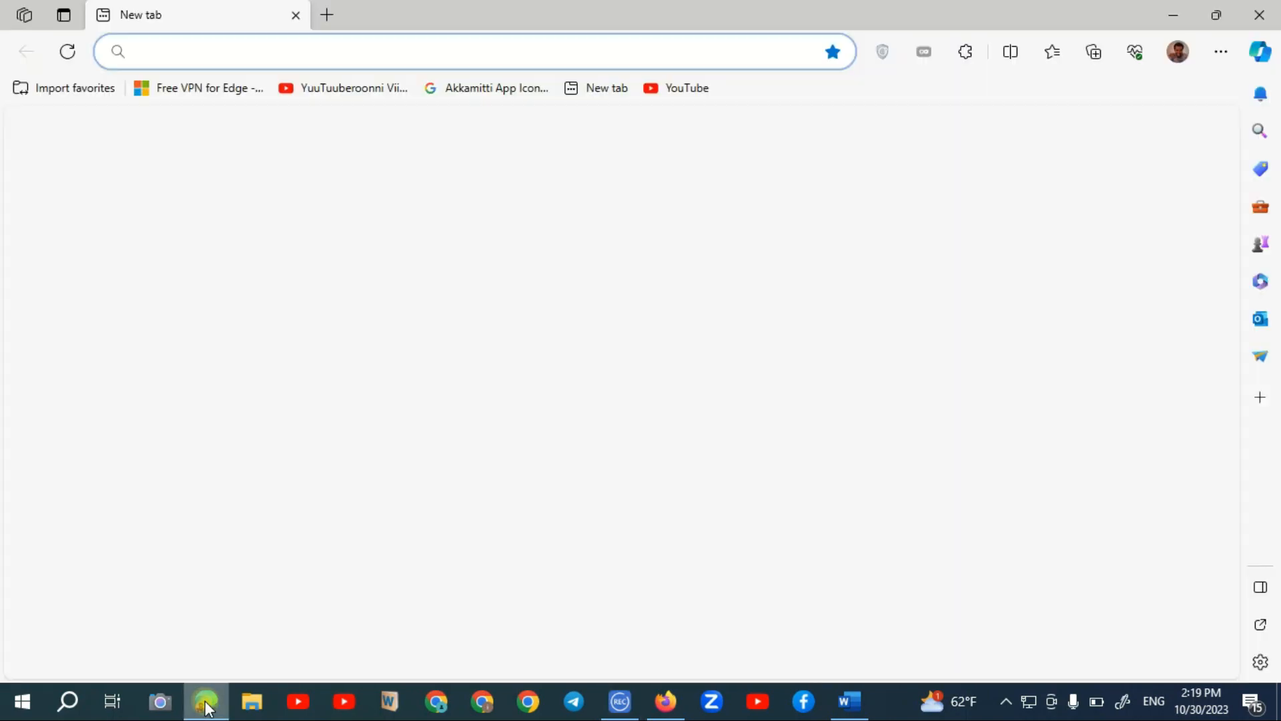
type("c")
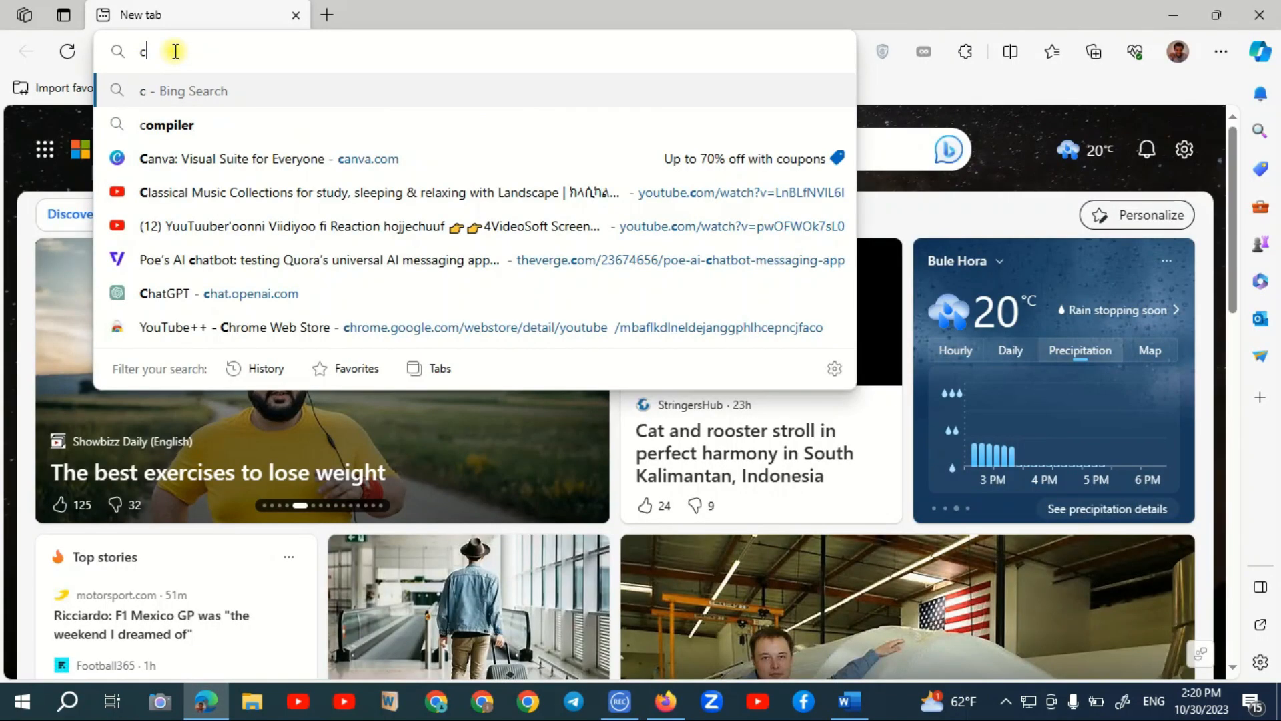
key("BackSpace")
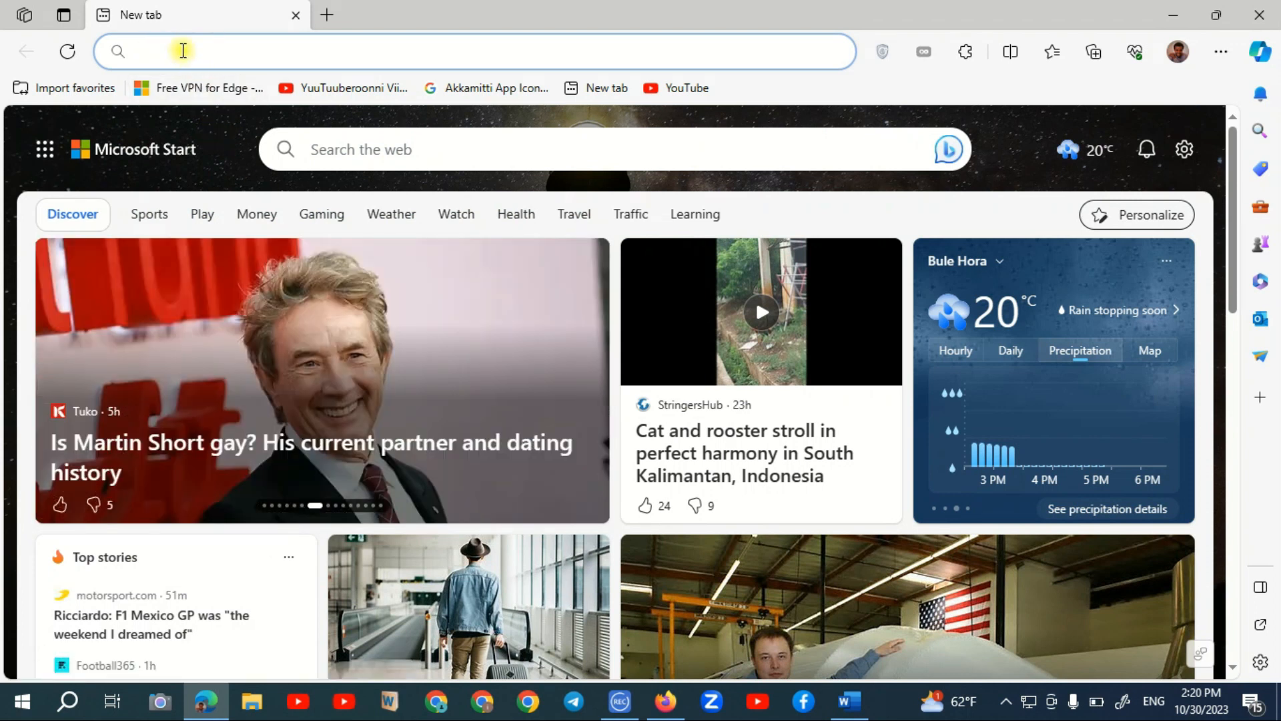
type("canva")
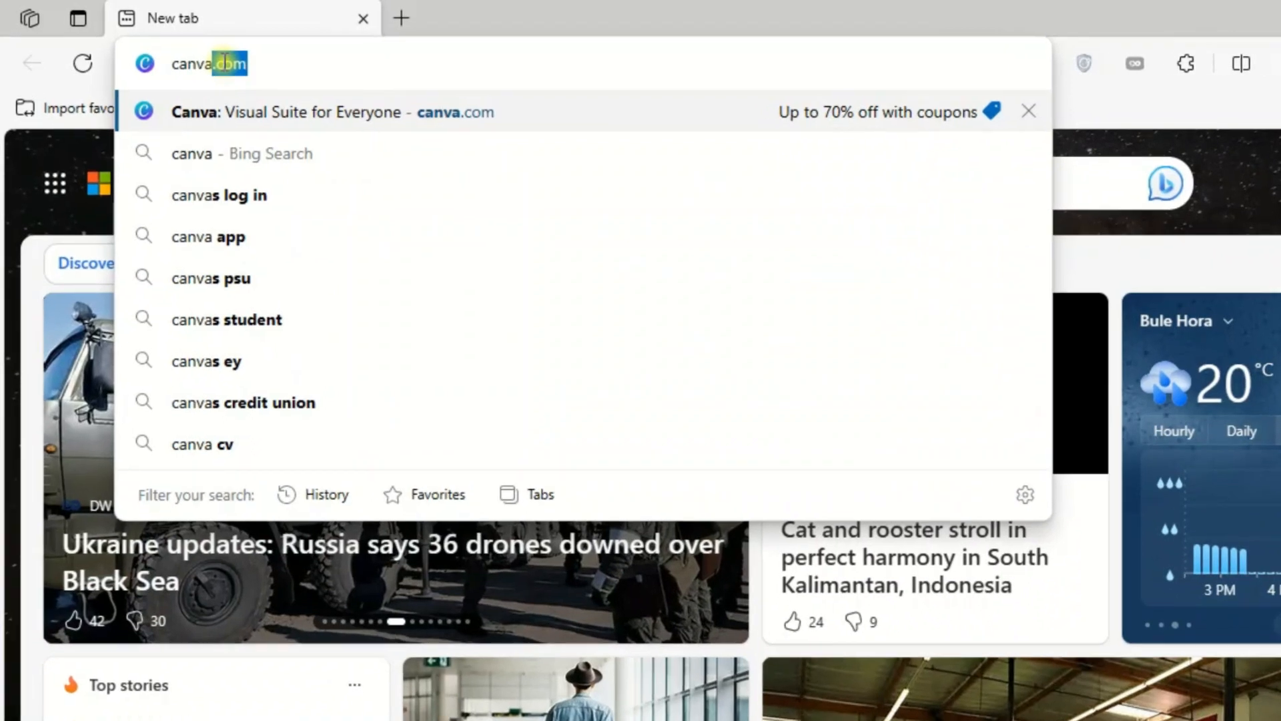
type(".com")
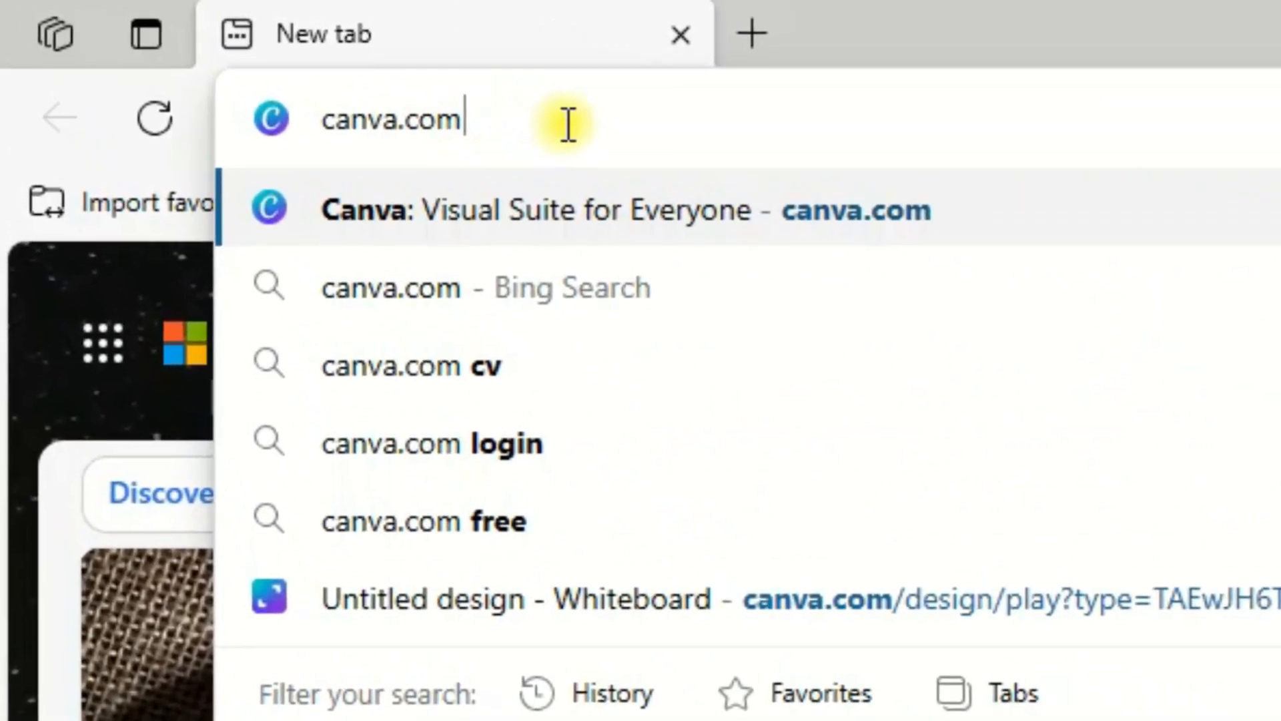
key("Return")
mouse_move(374, 113)
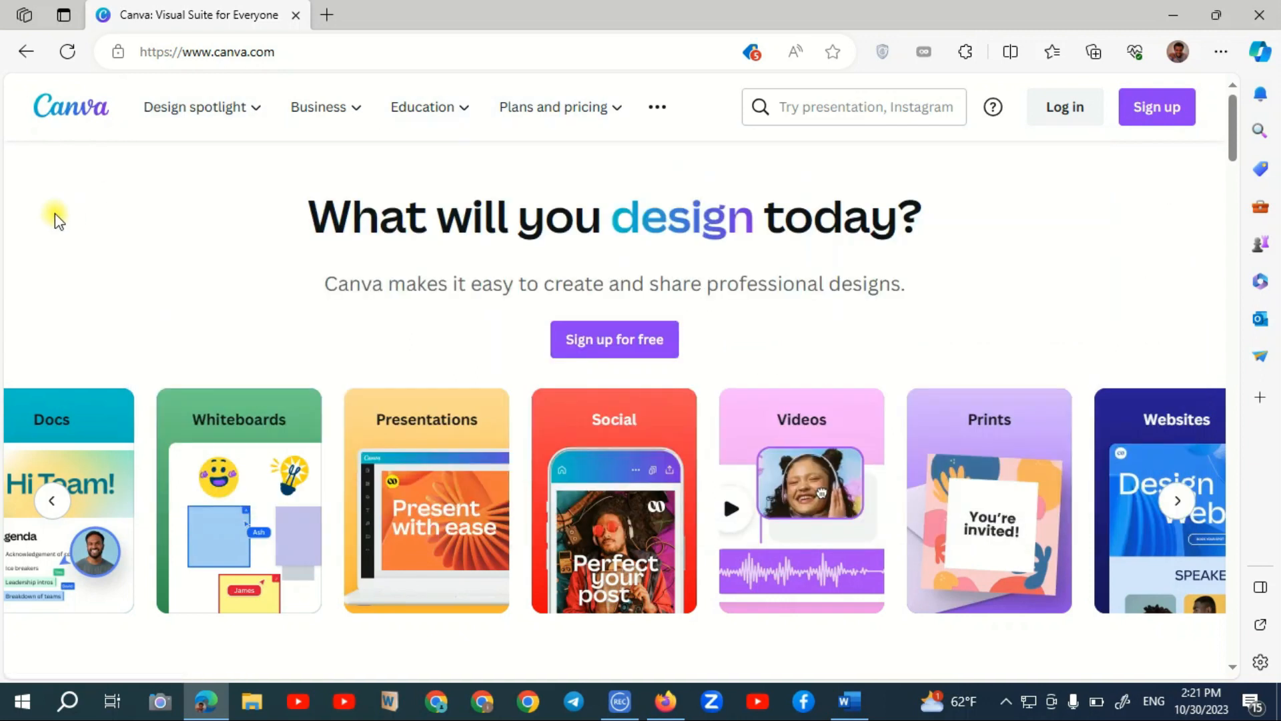
Start logging in to Canva with a Google account
left_click_drag(1235, 118, 1235, 118)
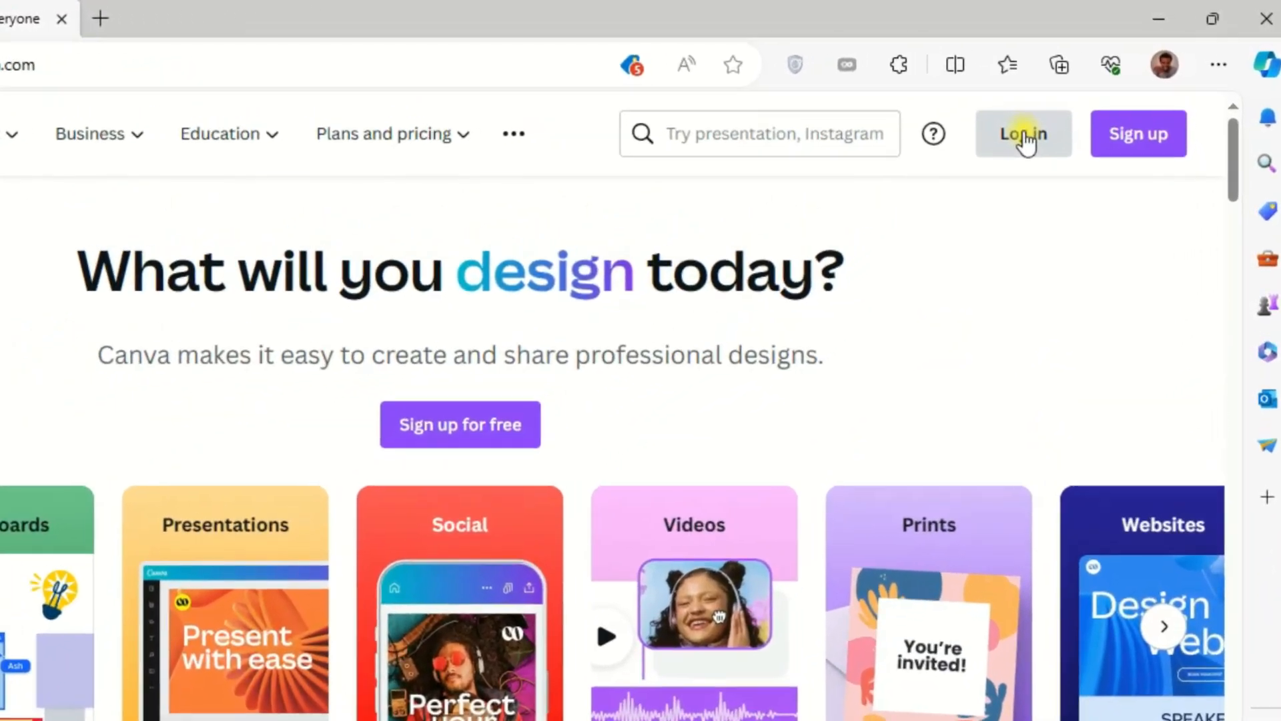
left_click(1025, 137)
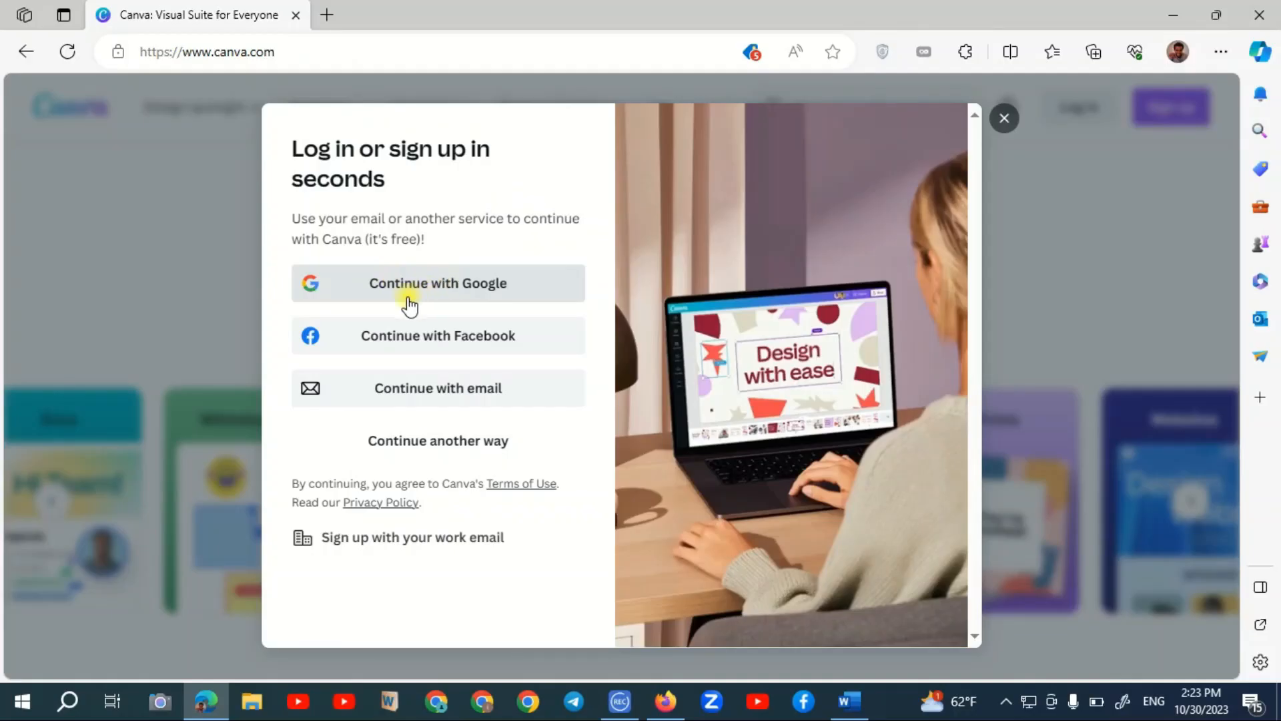
left_click(437, 288)
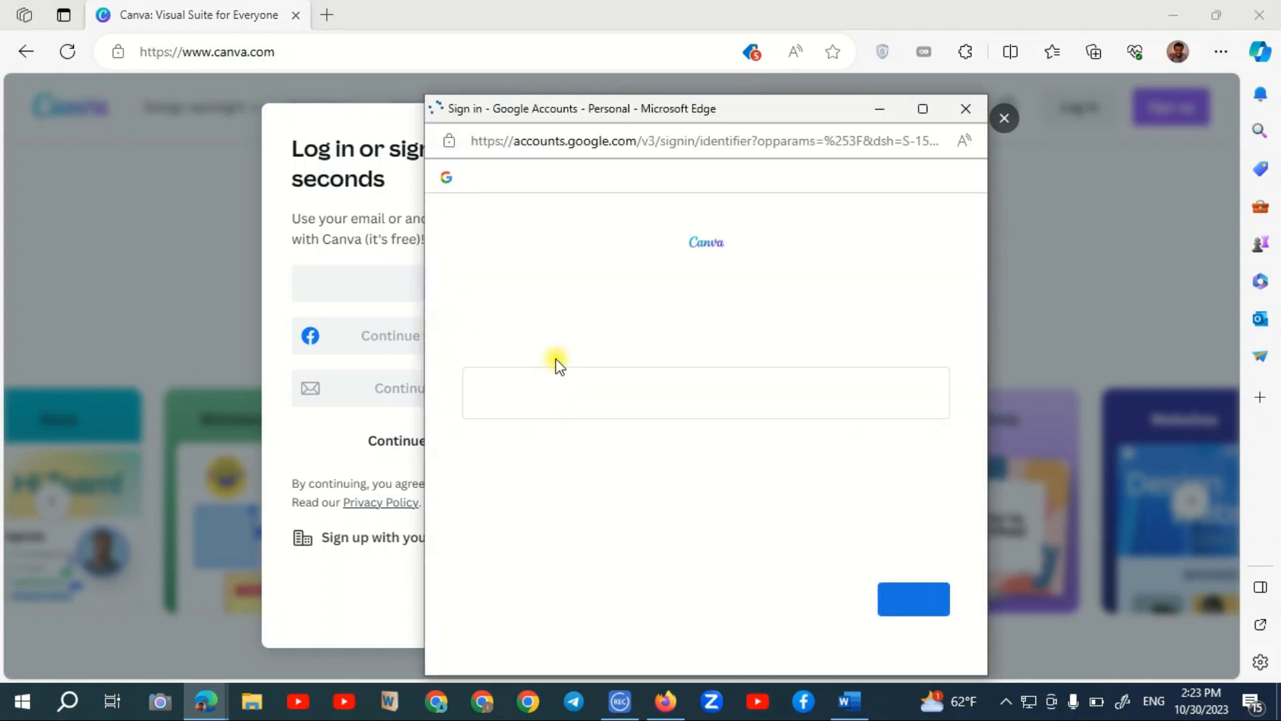
Sign in by entering the Google account's e-mail address and submitting the account password
left_click(593, 401)
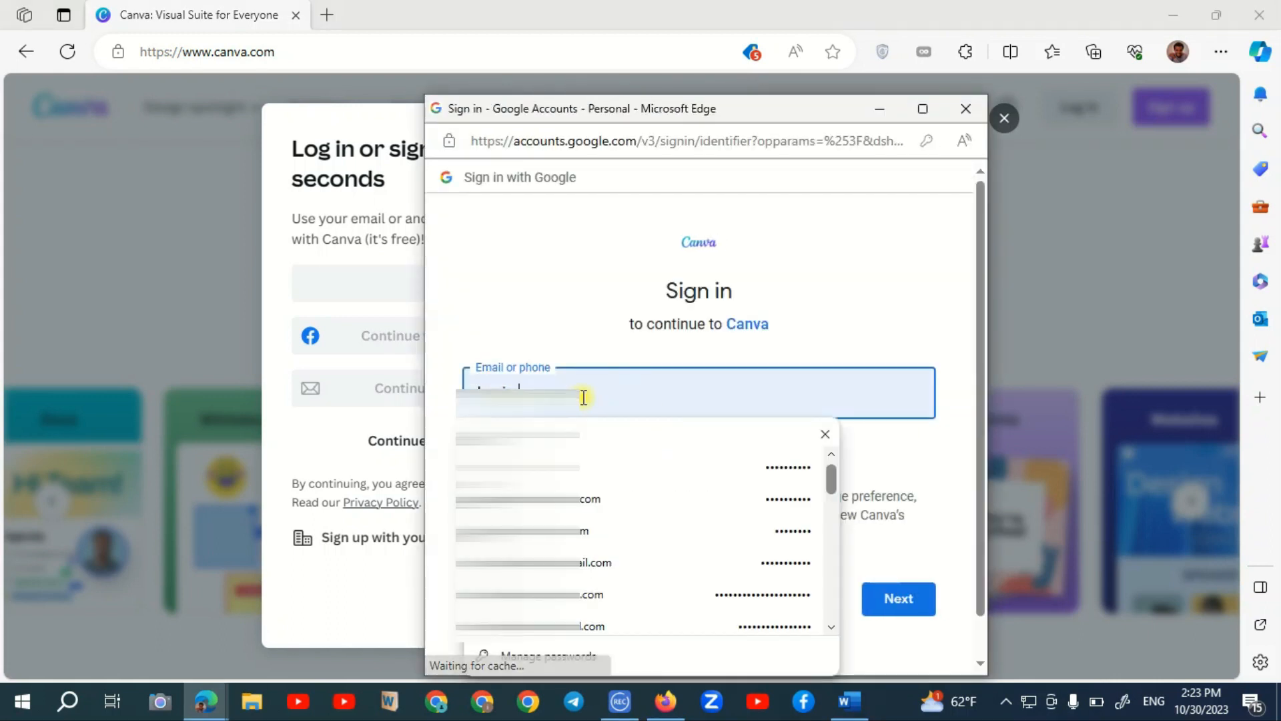
key("BackSpace")
key("BackSpace")
key("BackSpace")
key("BackSpace")
key("BackSpace")
left_click(584, 397)
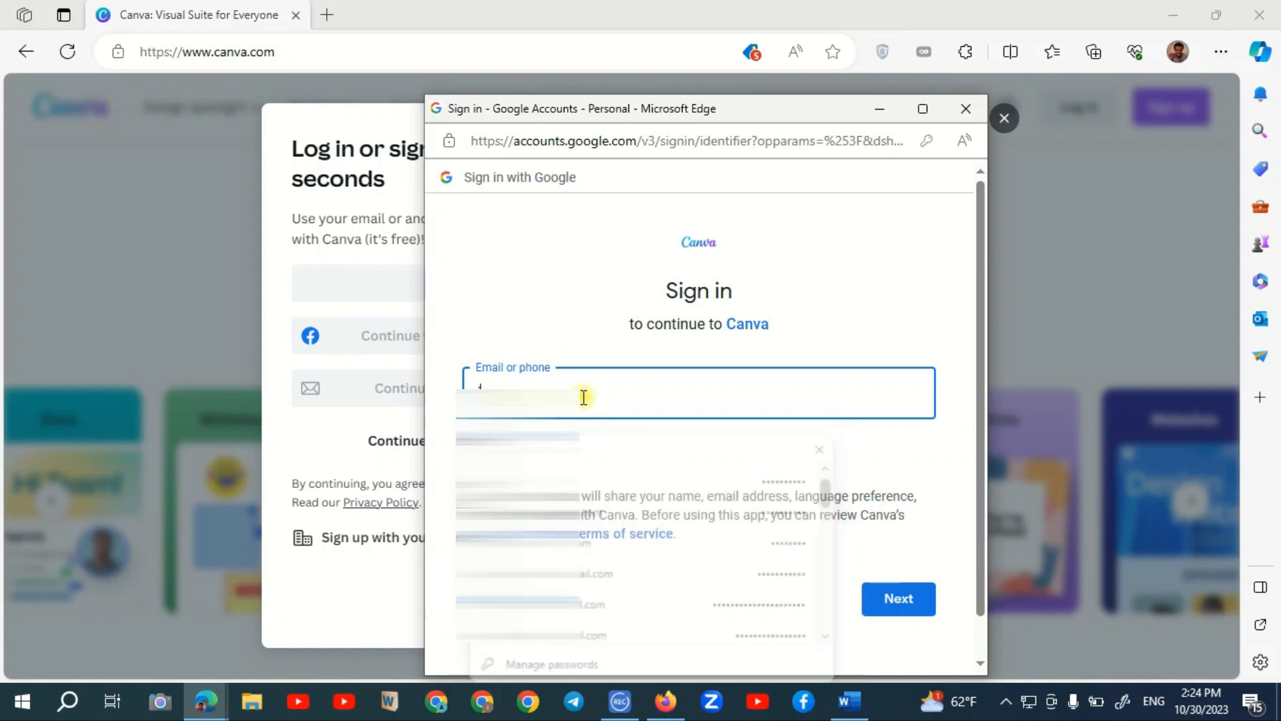
left_click(894, 598)
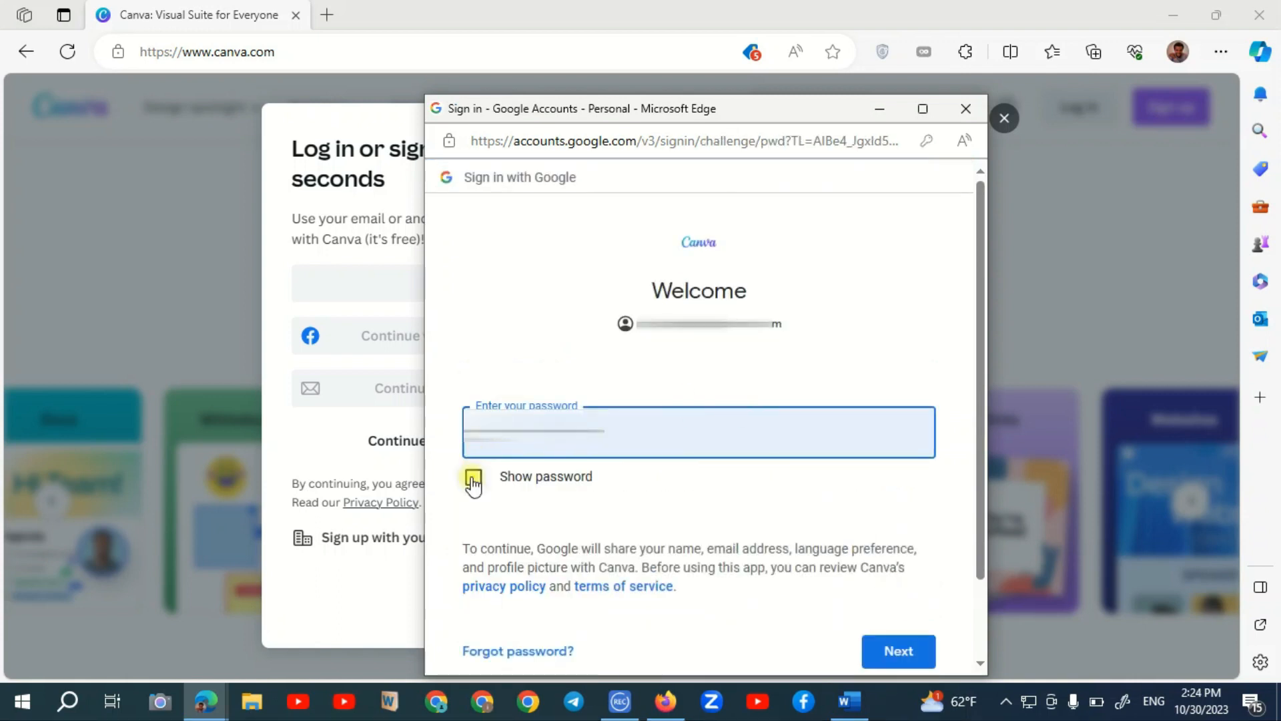
left_click(902, 648)
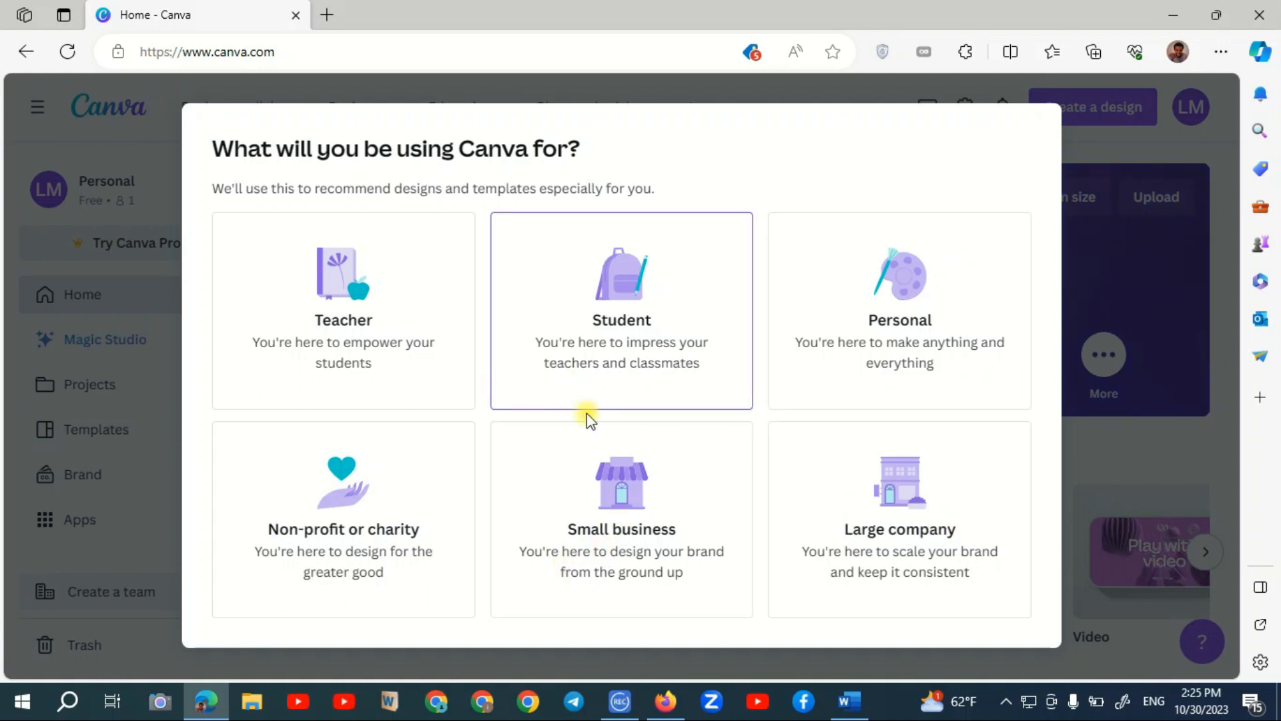
Choose Small business as the intended Canva use and skip both the team creation and the Canva Pro trial offer
left_click(618, 525)
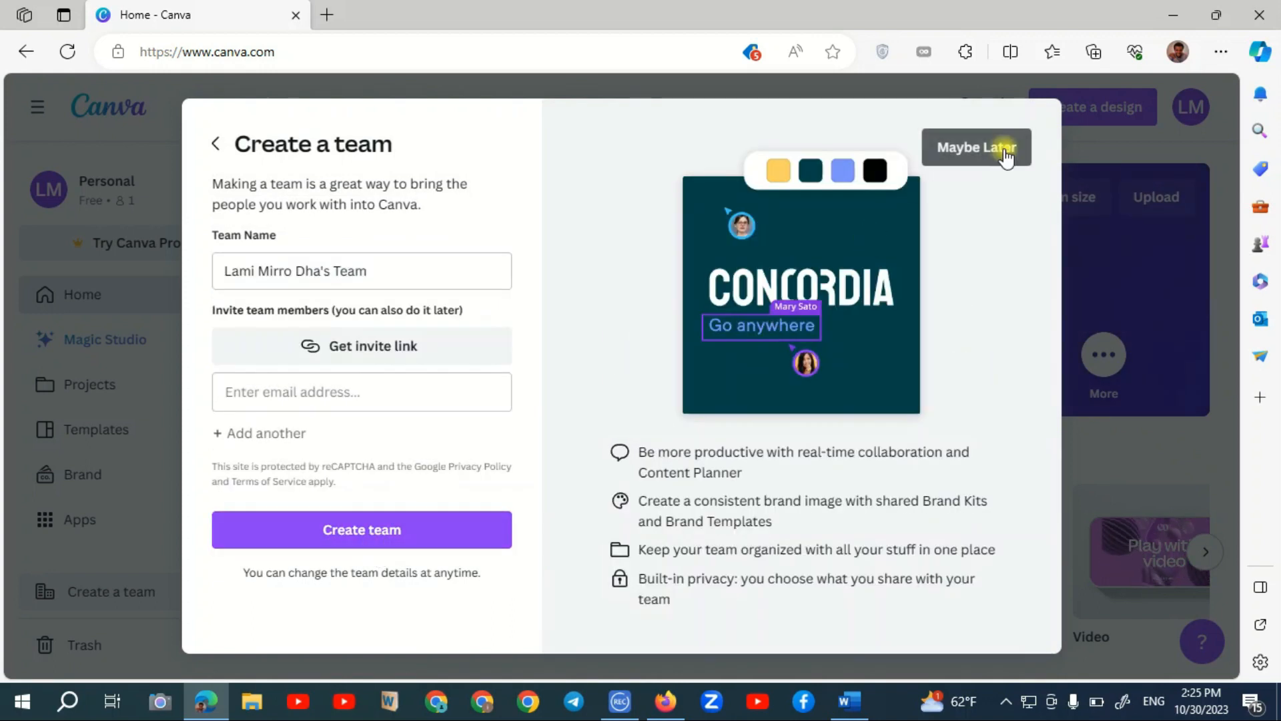
left_click(951, 166)
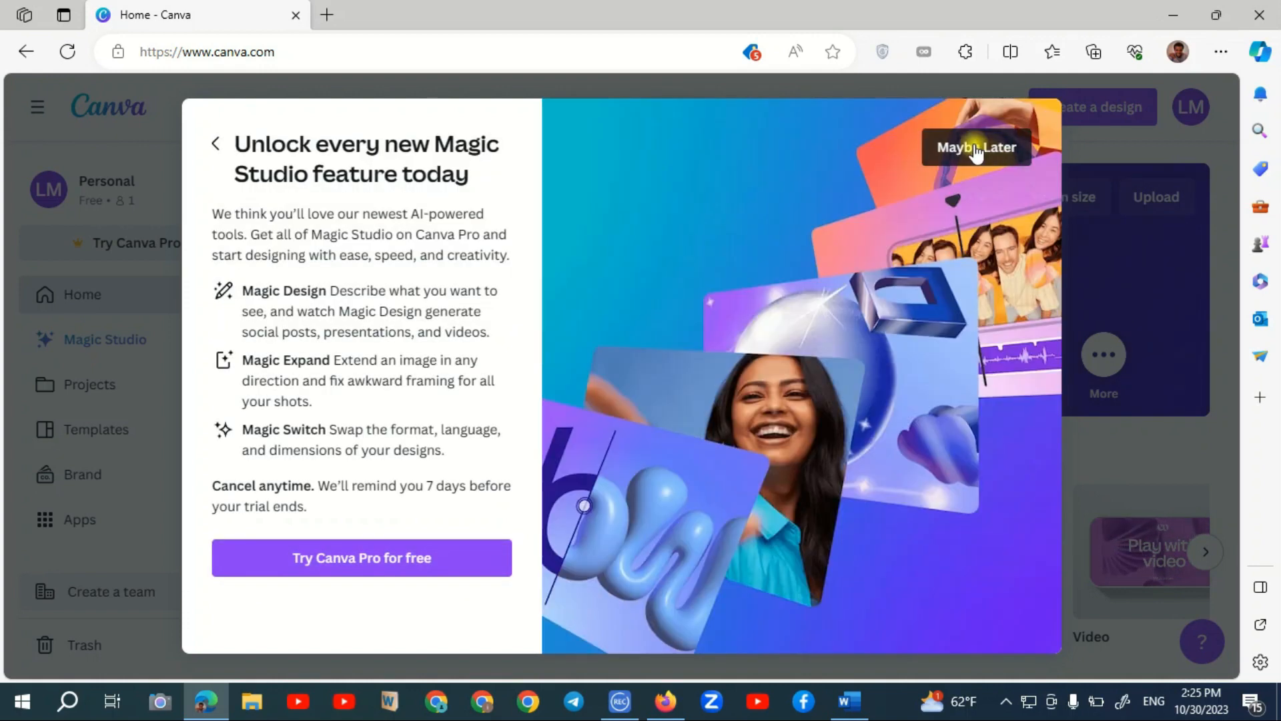
left_click(975, 148)
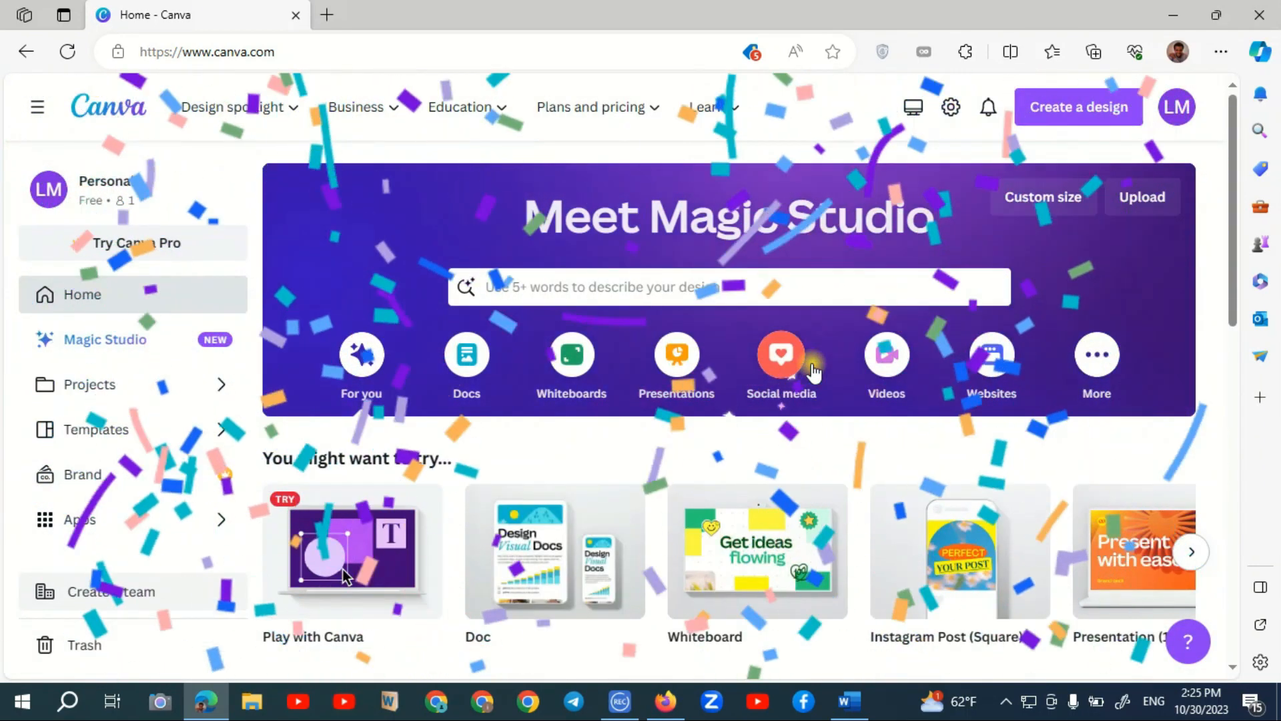
Browse the suggested design types on the home page and search the templates for "logo"
scroll(607, 414, "down", 3)
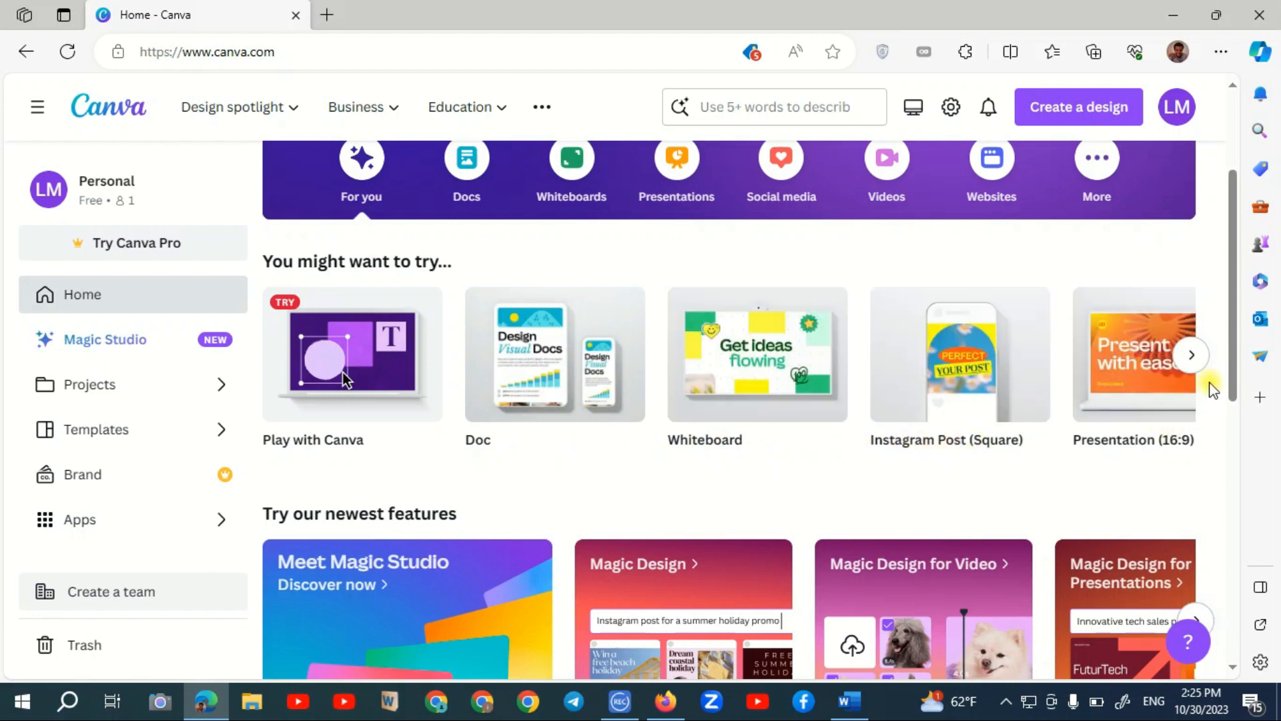
left_click(1189, 355)
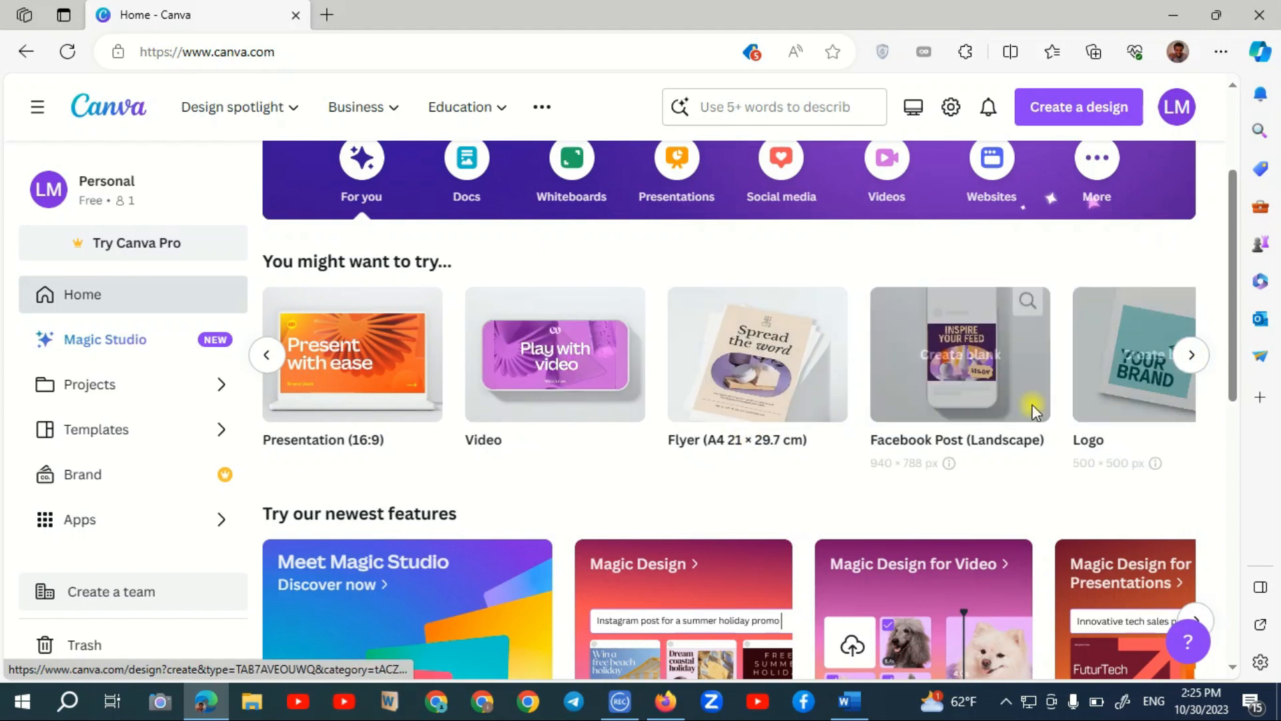
left_click(1191, 355)
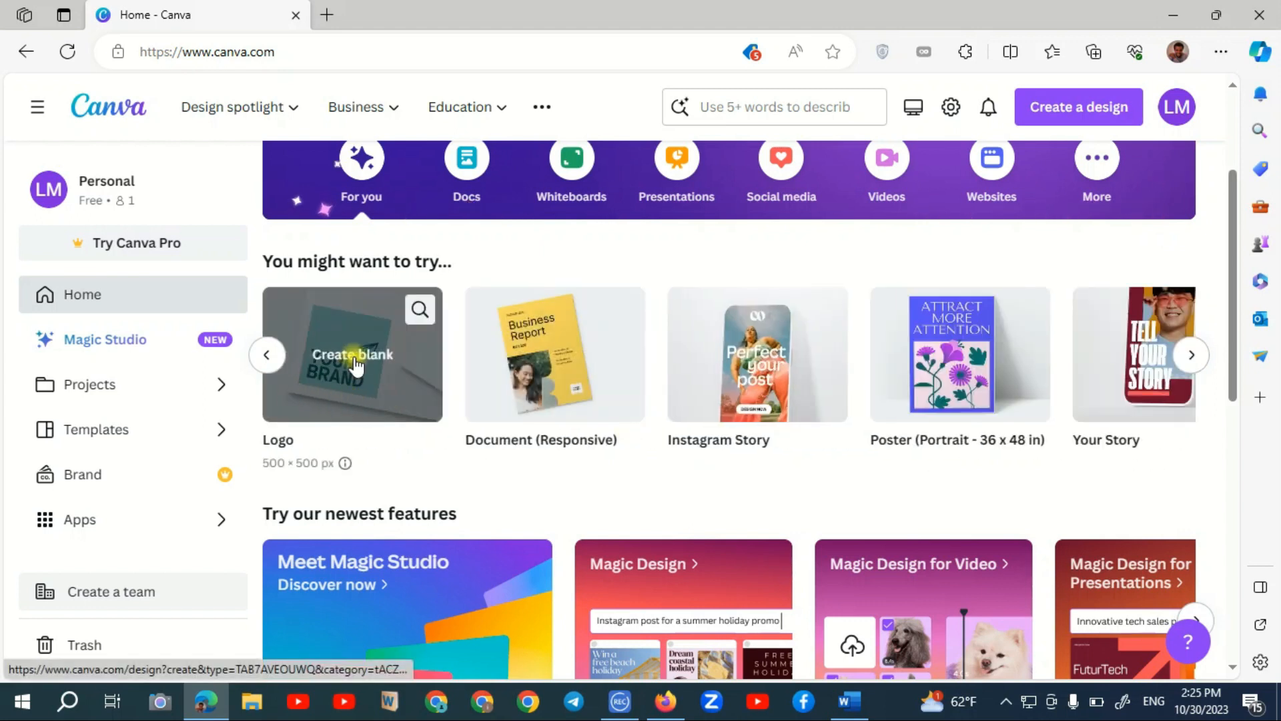
scroll(1223, 105, "up", 3)
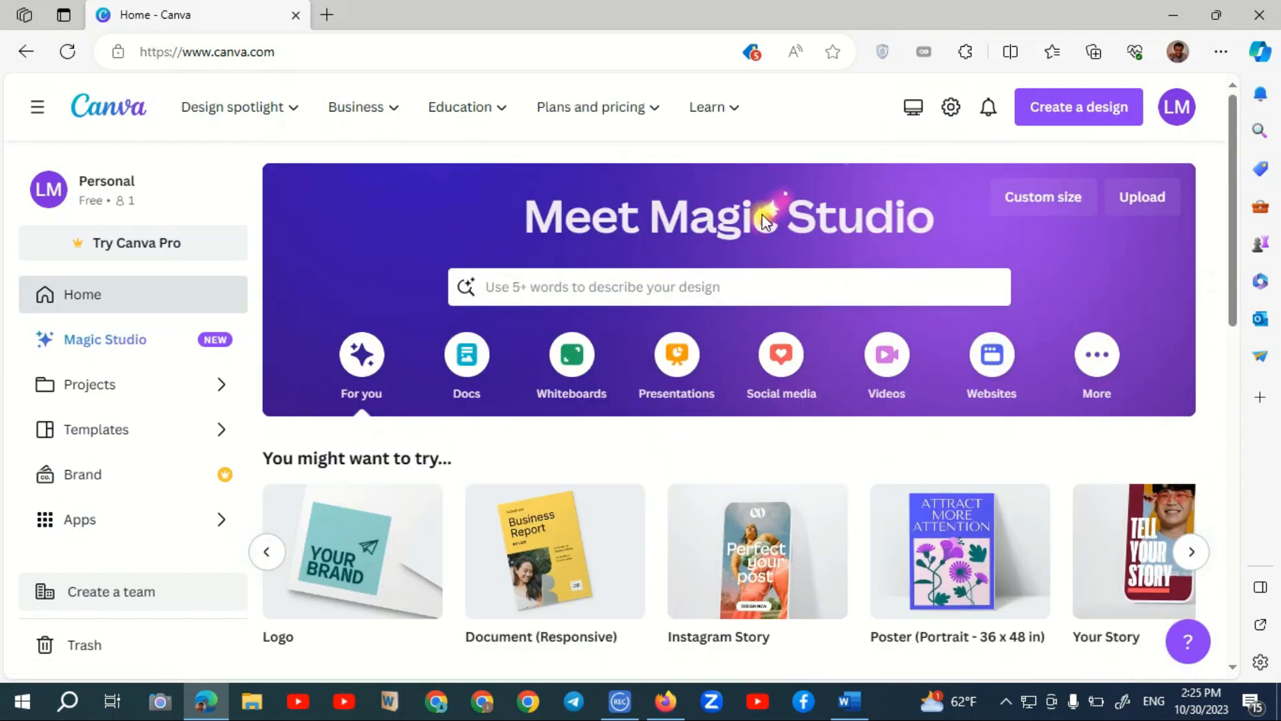
left_click(556, 292)
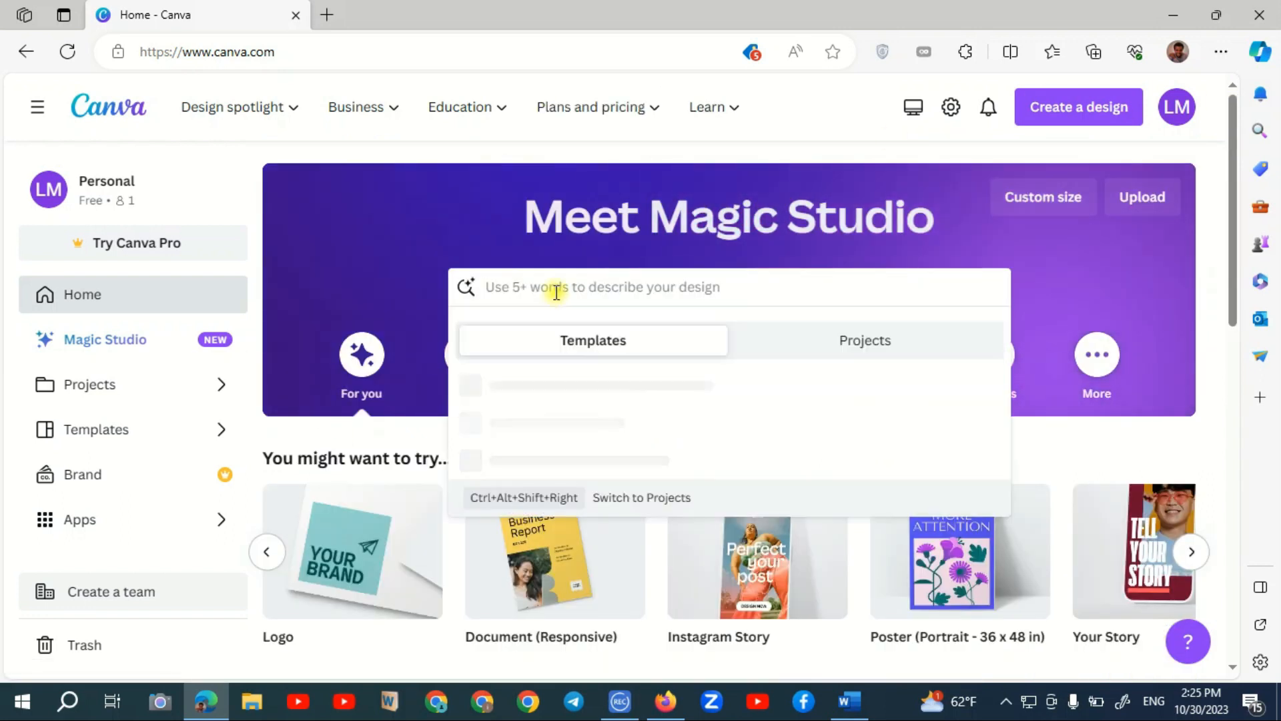
type("logo")
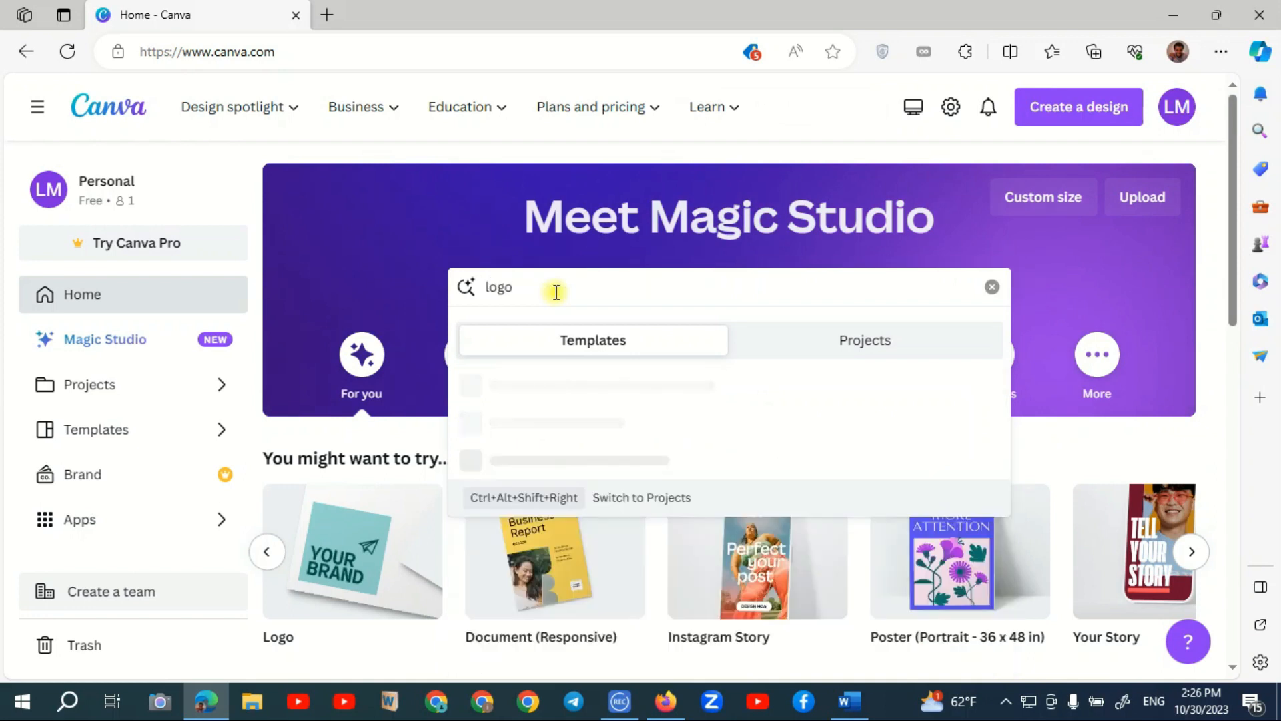
key("Return")
Find the Black Elegant Modern Name Initials Monogram Logo among the logo templates and open it for customizing
left_click_drag(1234, 157, 1248, 220)
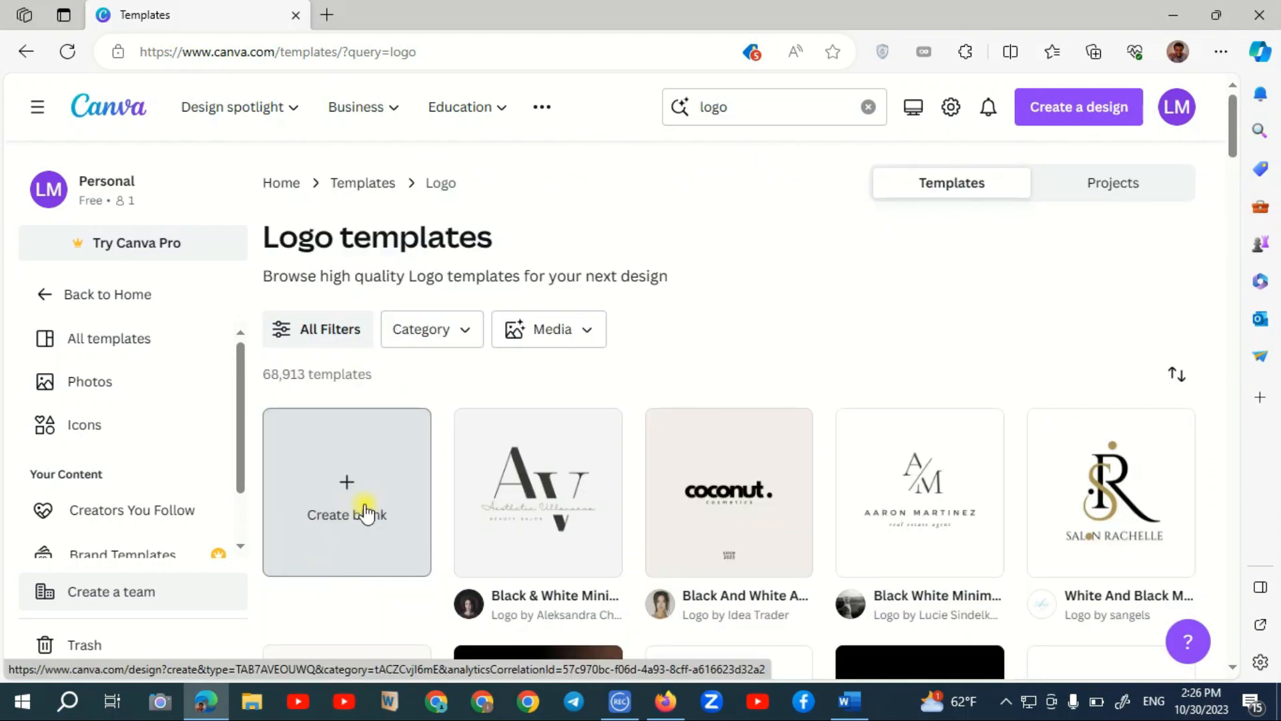
left_click_drag(1235, 137, 1260, 175)
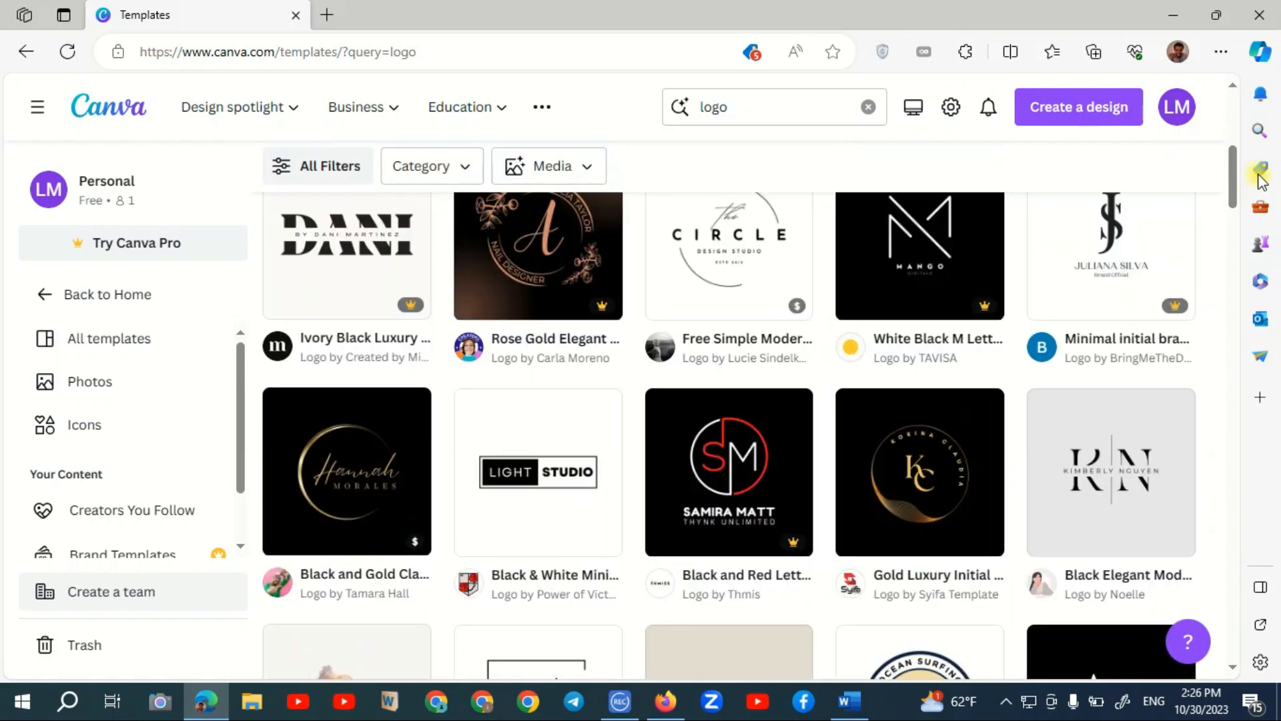
left_click(1107, 470)
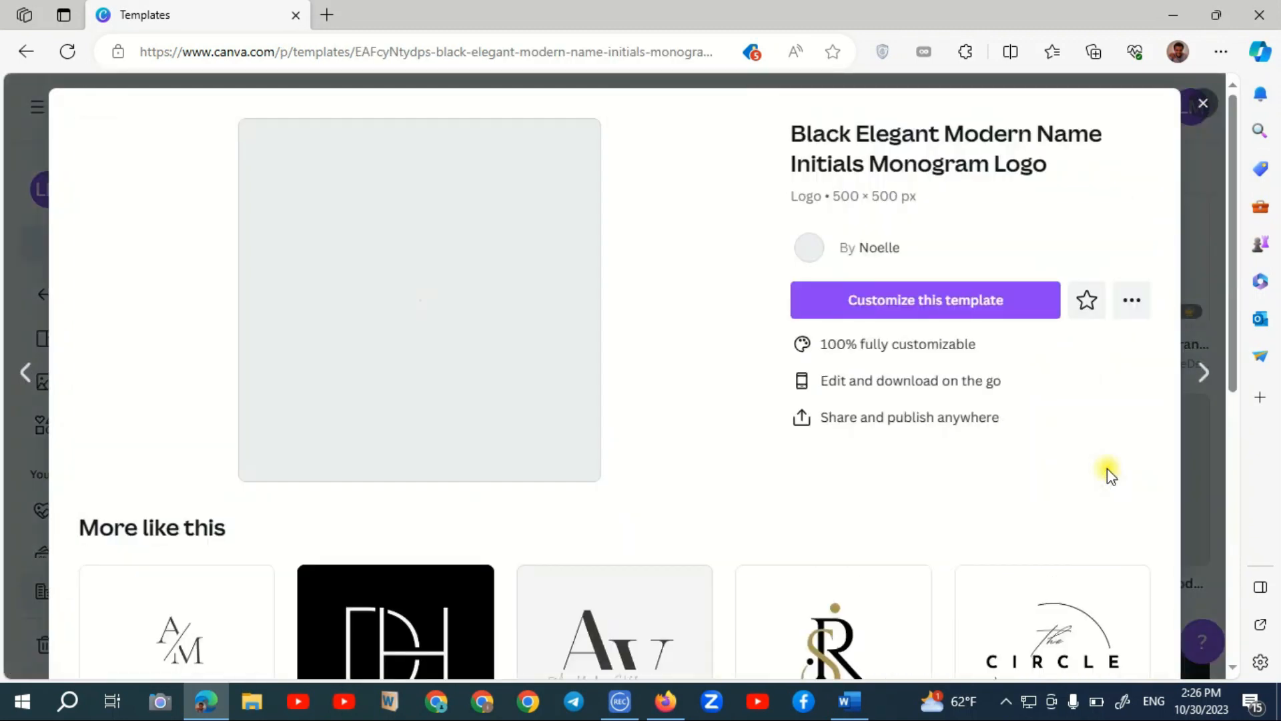
left_click(939, 302)
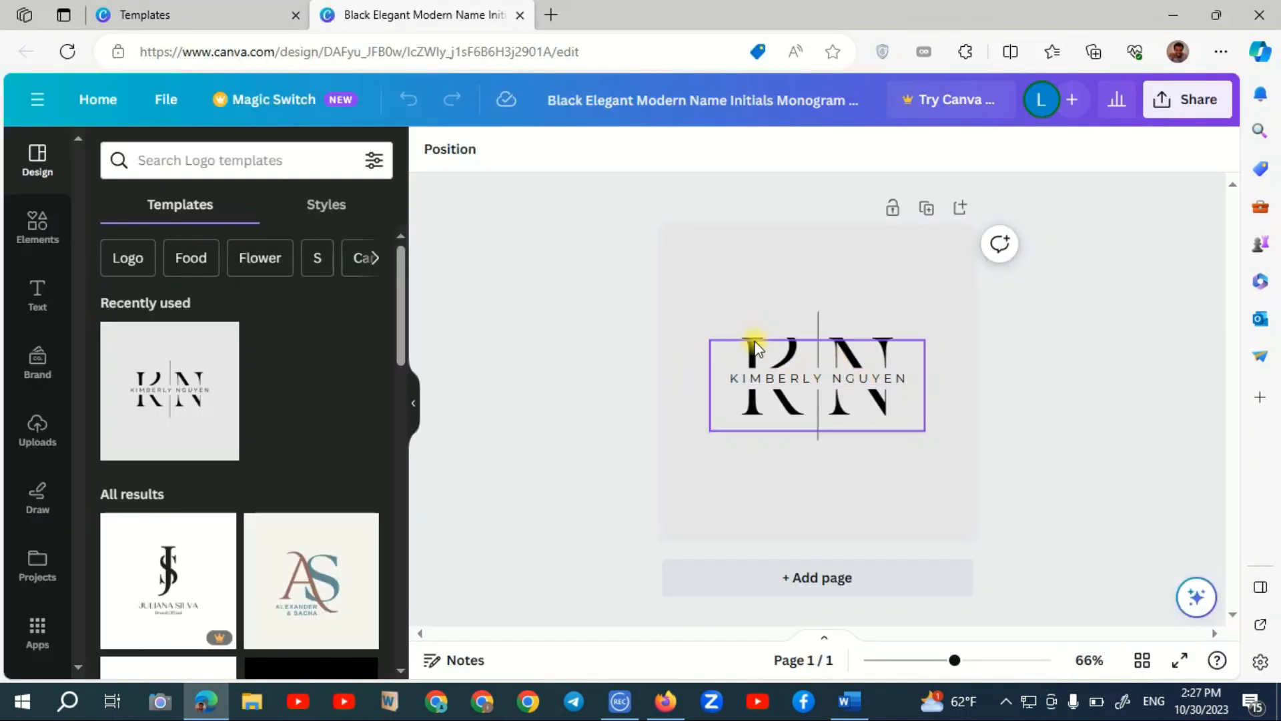
Replace the large monogram initials in the logo with LM
left_click(759, 343)
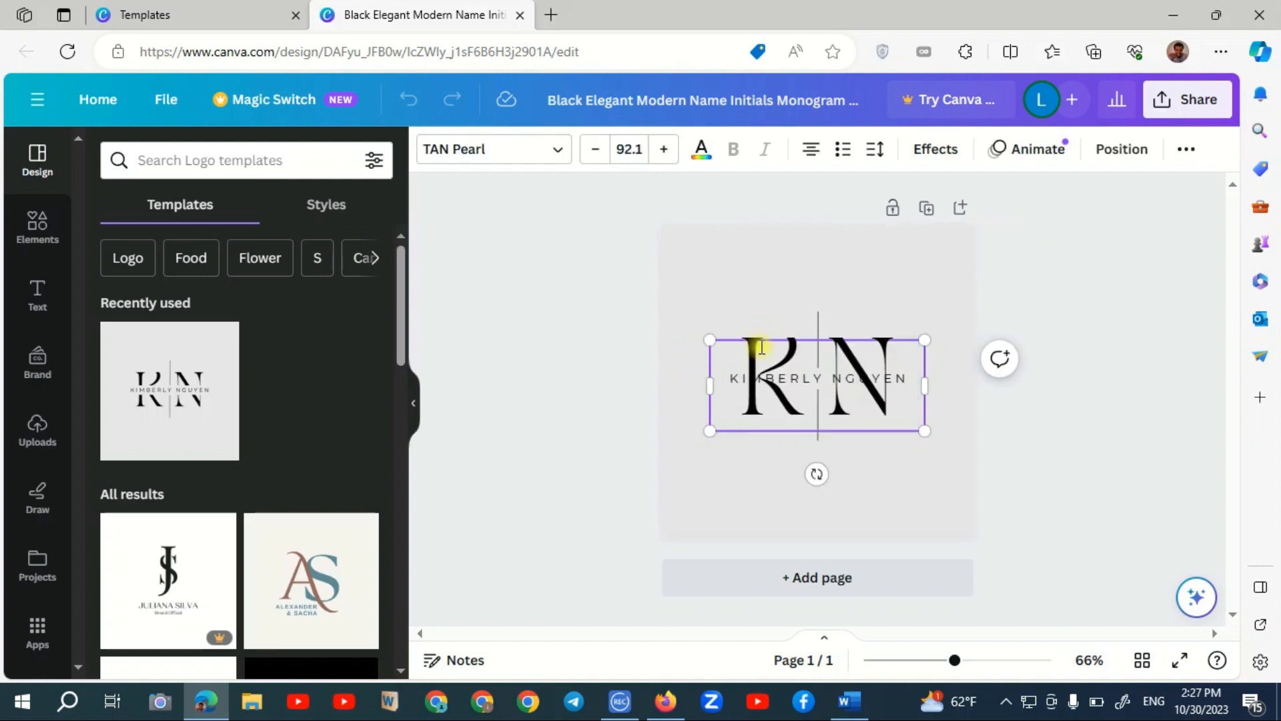
double_click(768, 351)
double_click(768, 351)
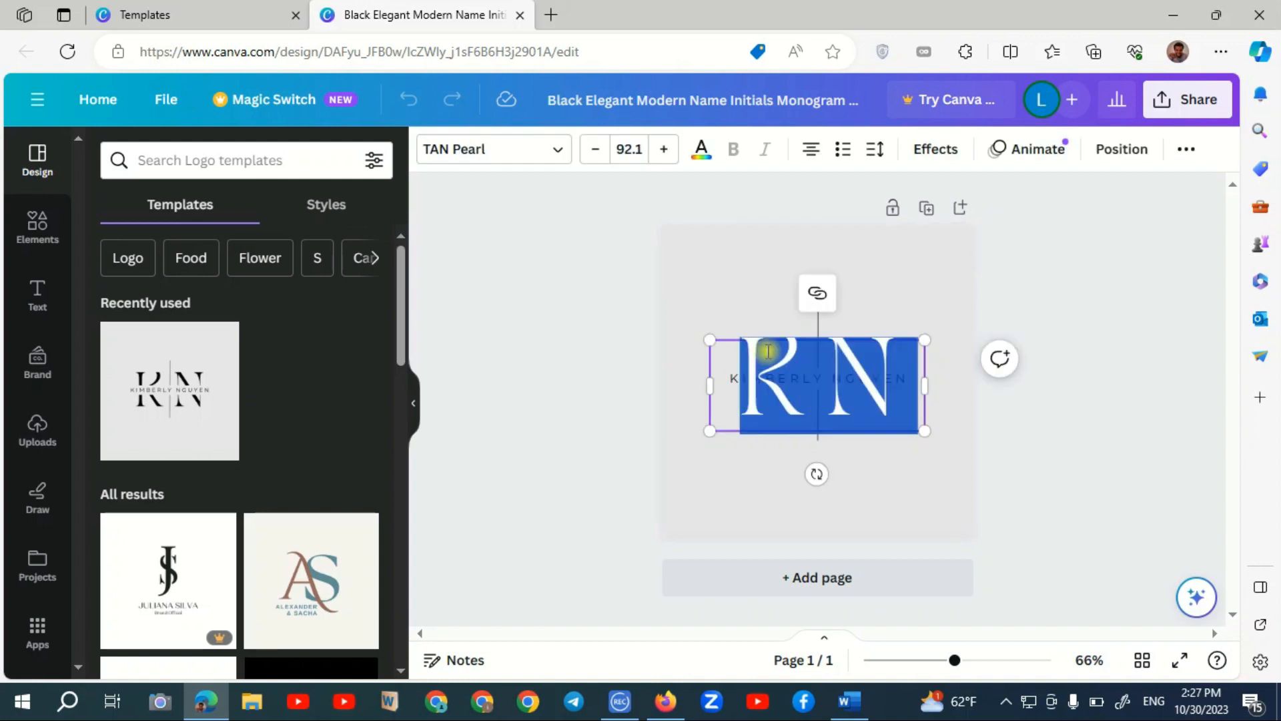
type("LM")
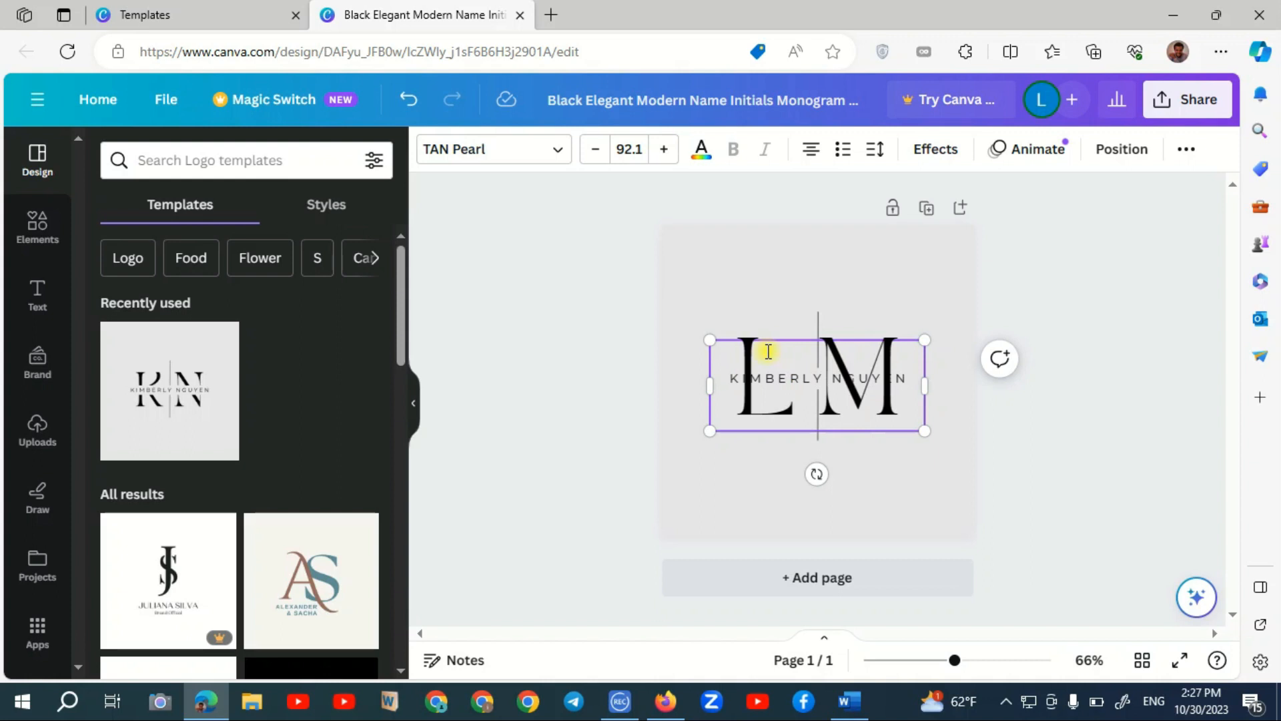
left_click(1027, 373)
Replace the small name line across the monogram with LAMISHOW TUBE
left_click(801, 374)
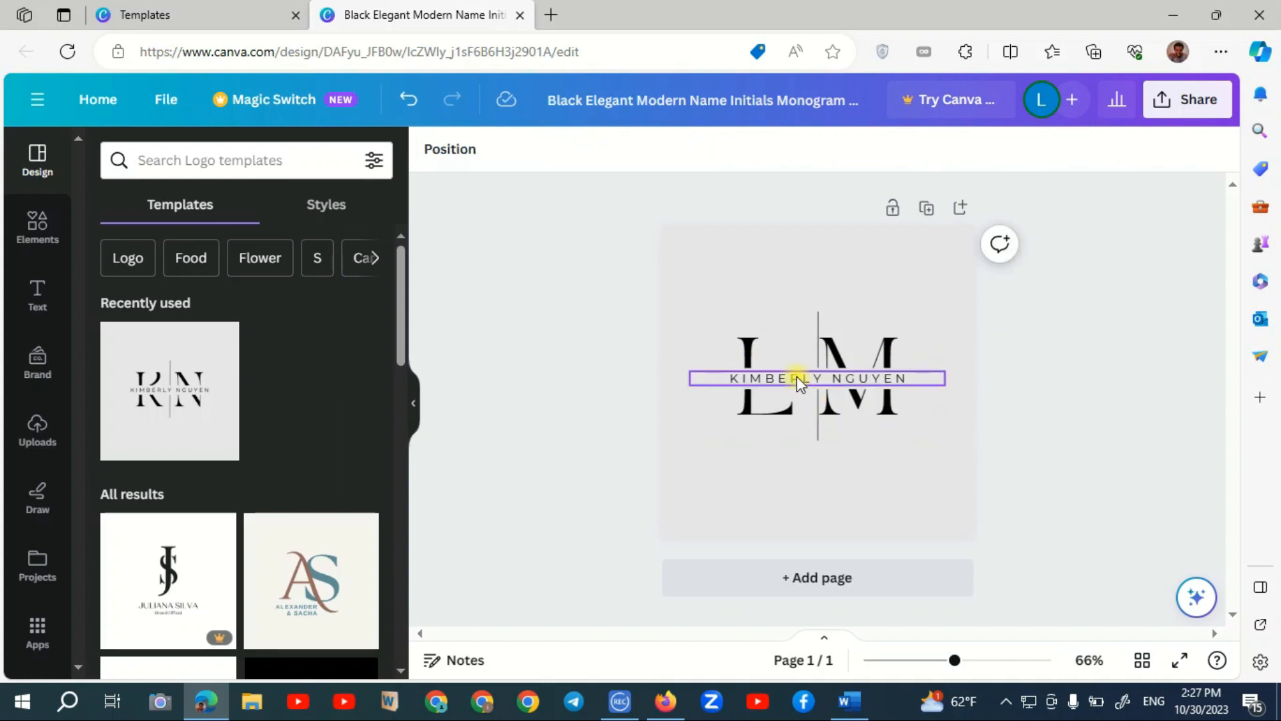
double_click(799, 378)
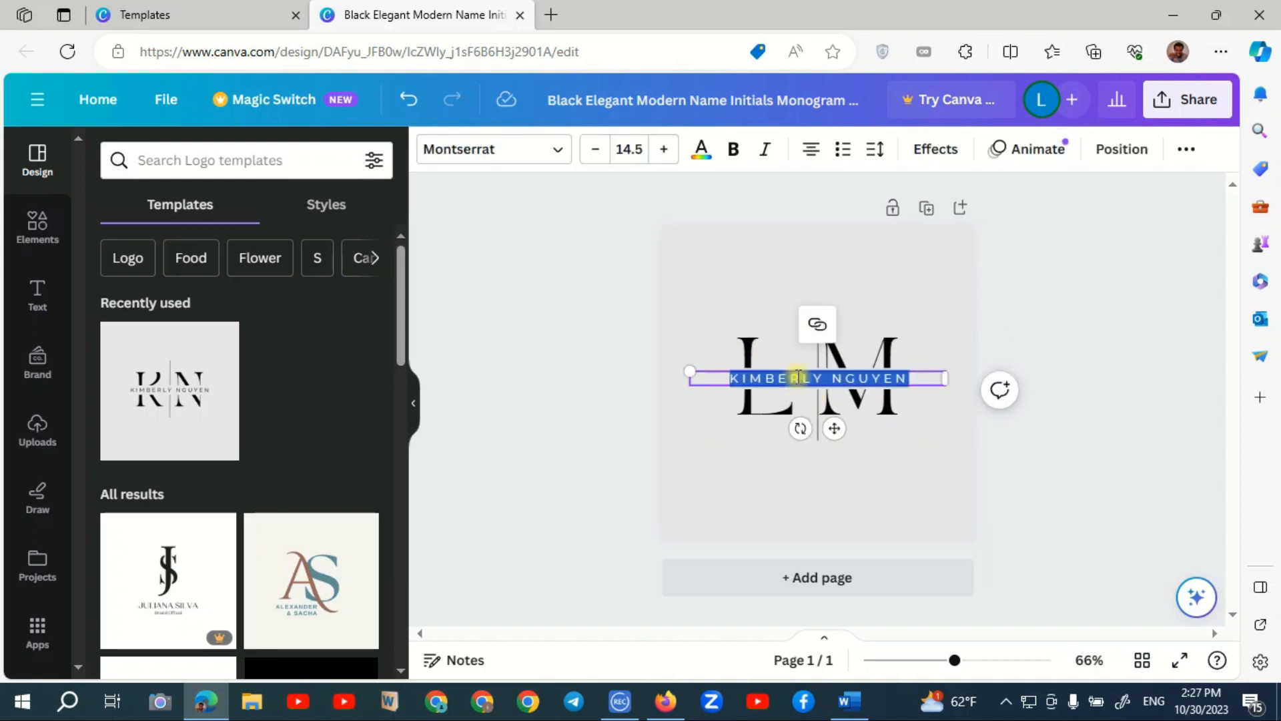
type("LAMISHOW TUBE")
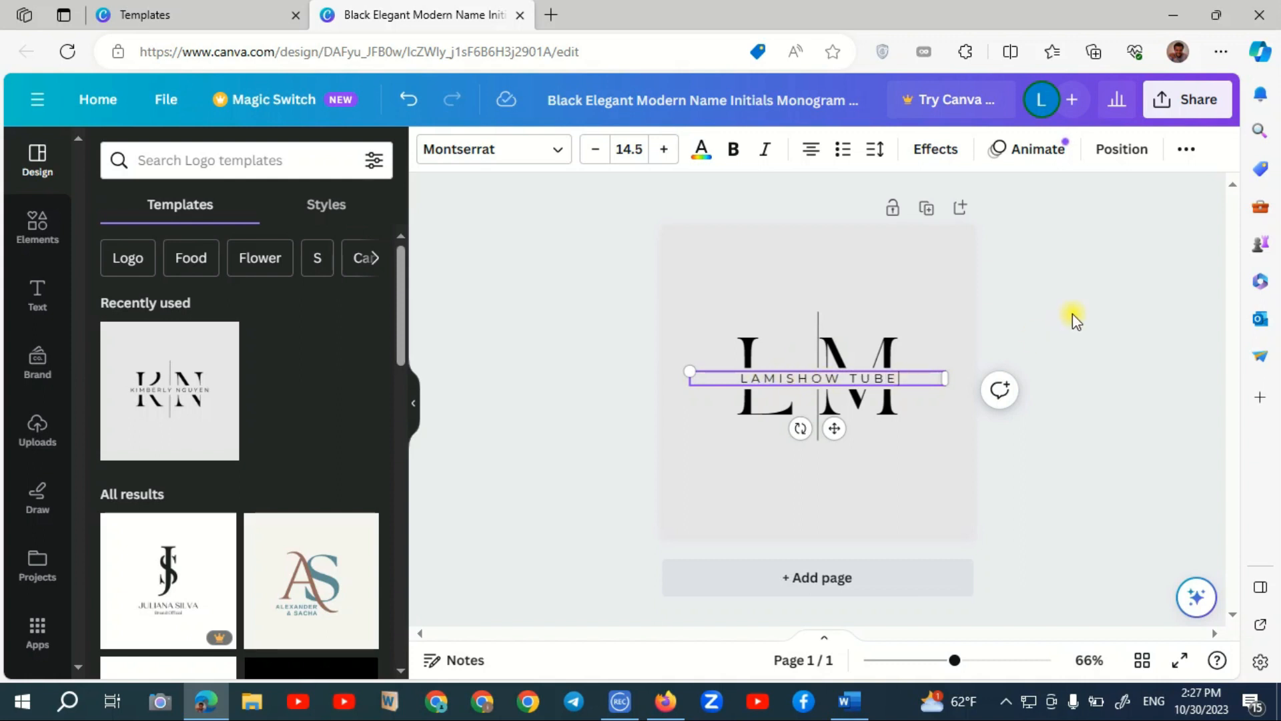
left_click(1071, 313)
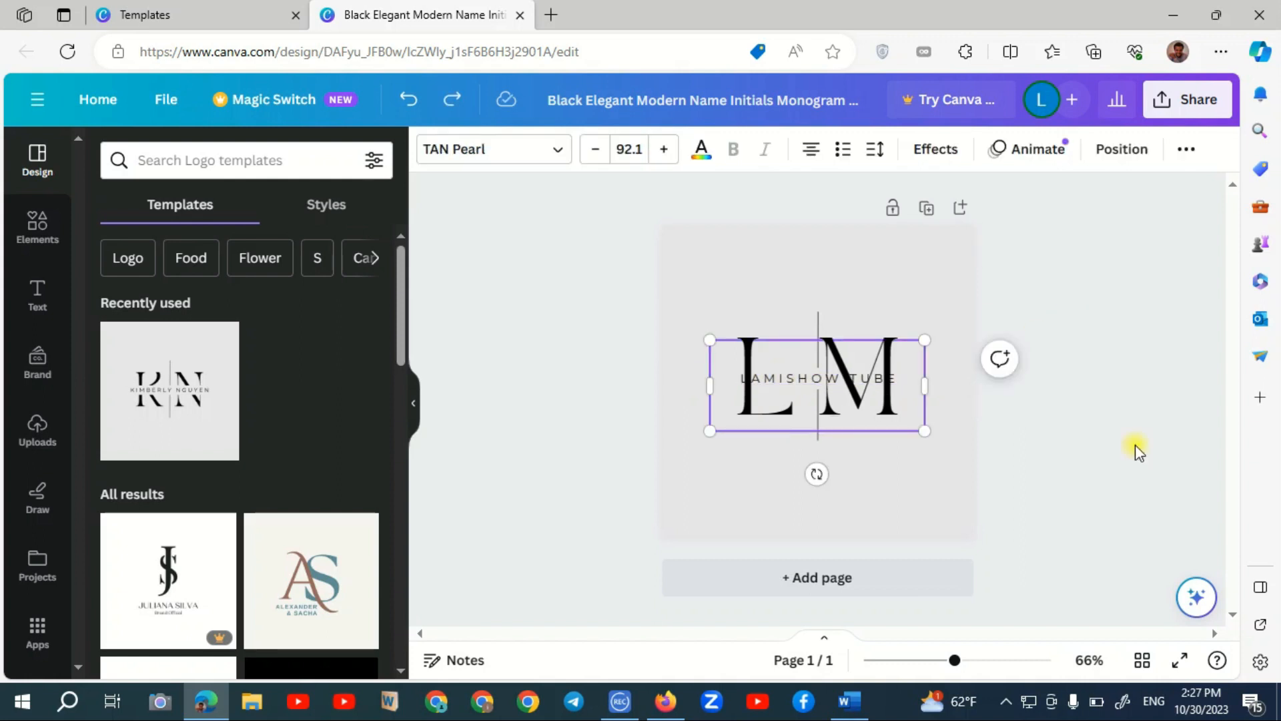
left_click(1135, 444)
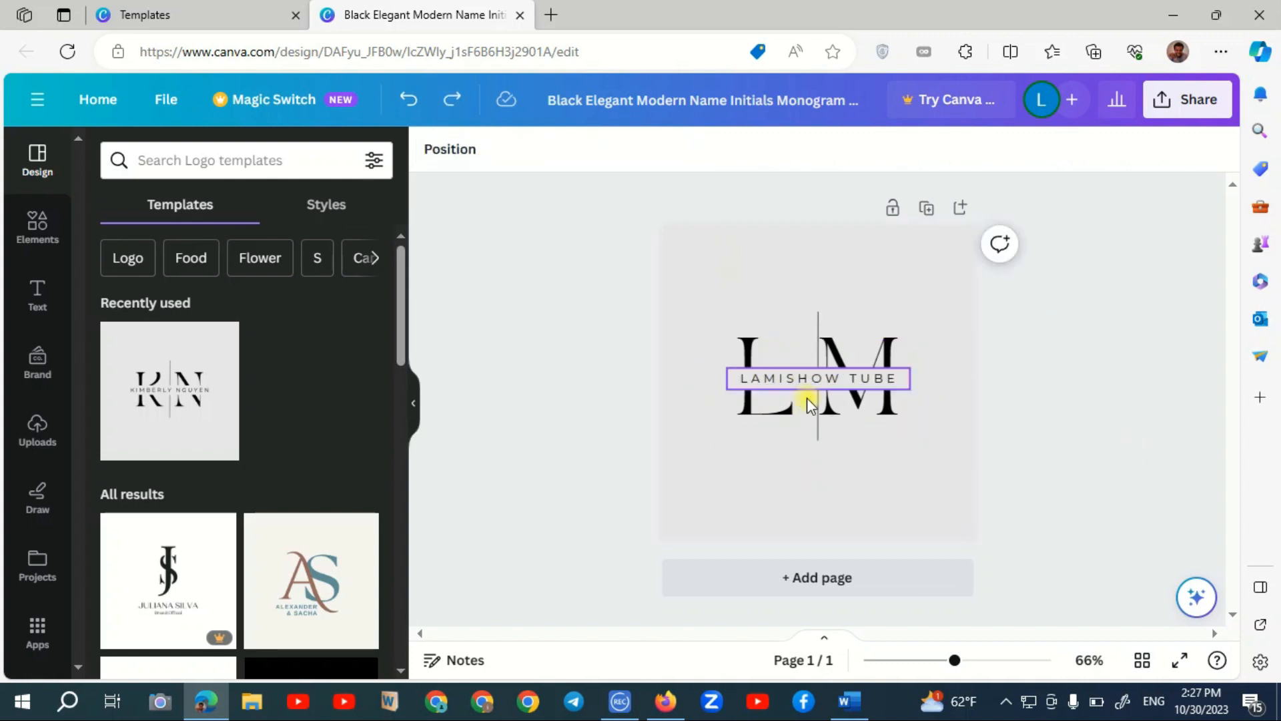
Try black, pink, dark blue and purple as the logo's background color
left_click(735, 281)
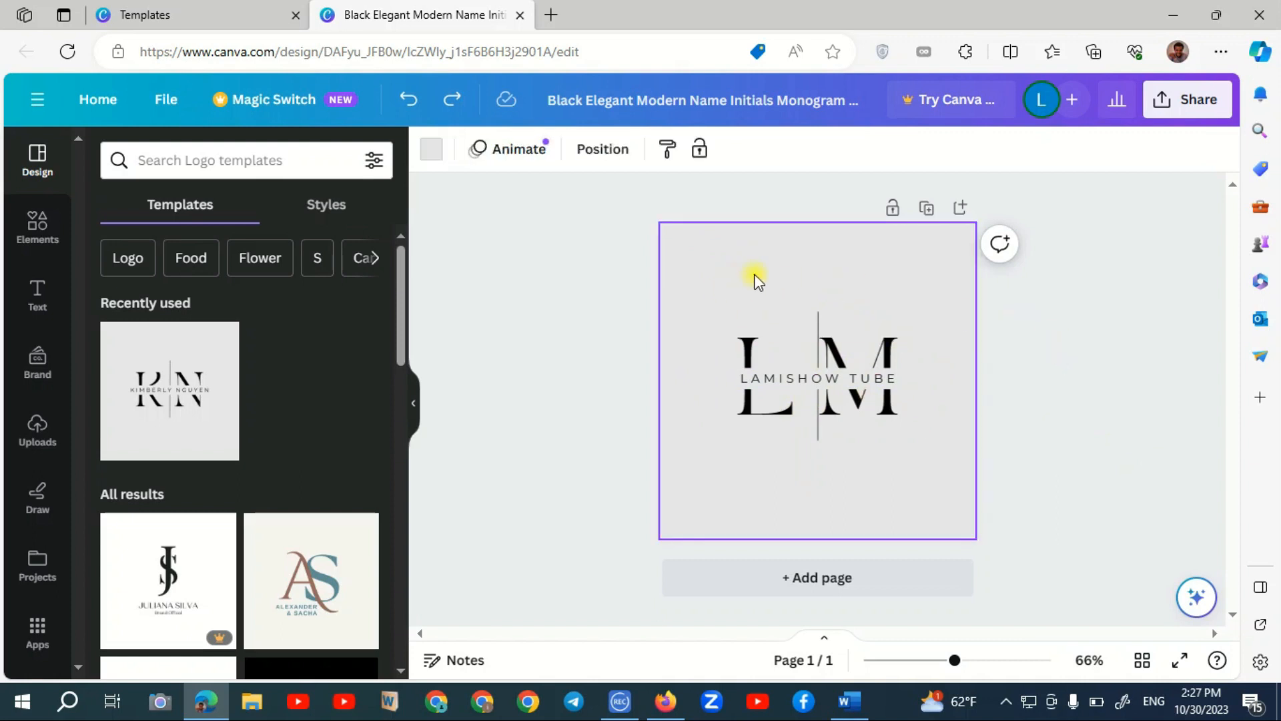
left_click(431, 149)
left_click(165, 283)
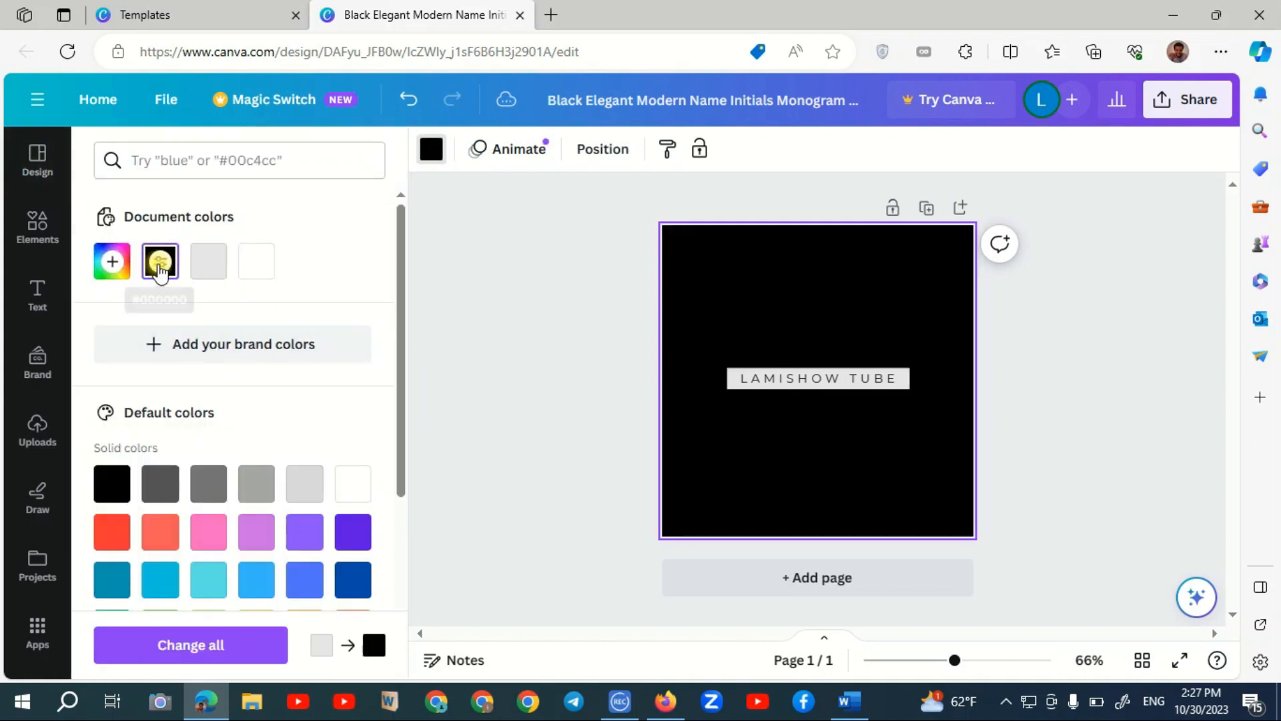
left_click(202, 542)
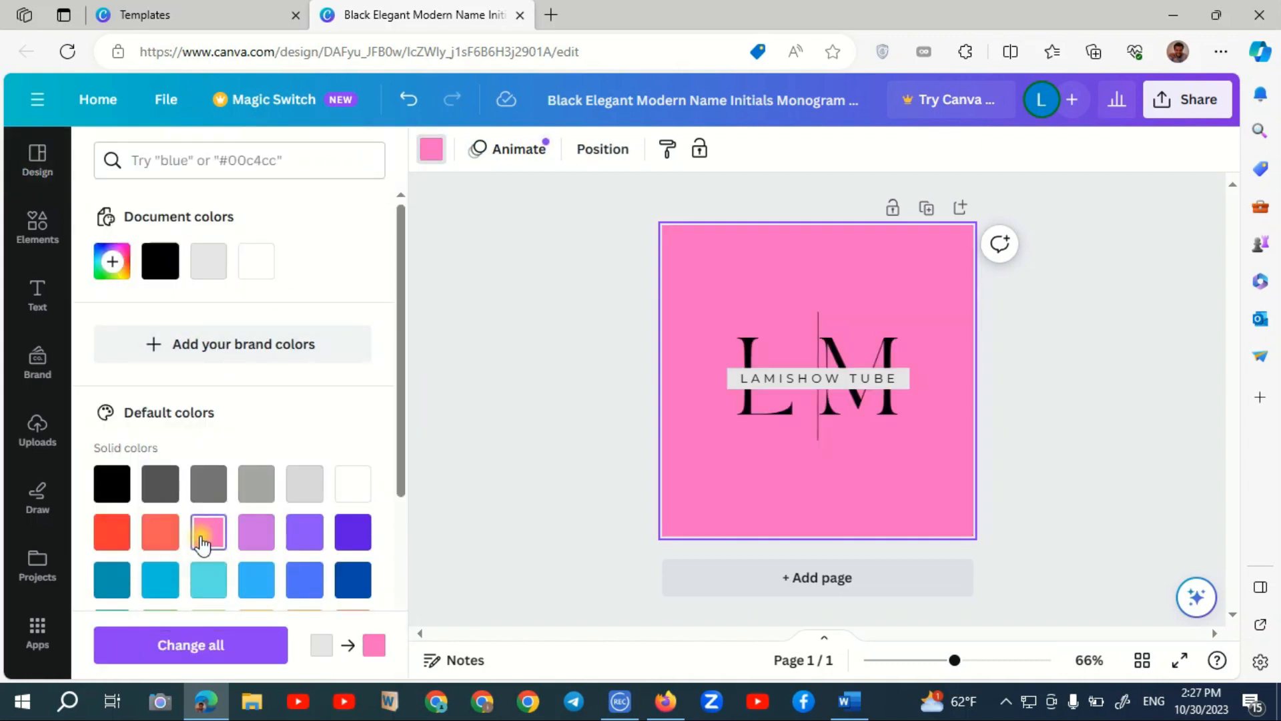
left_click(347, 587)
left_click(358, 536)
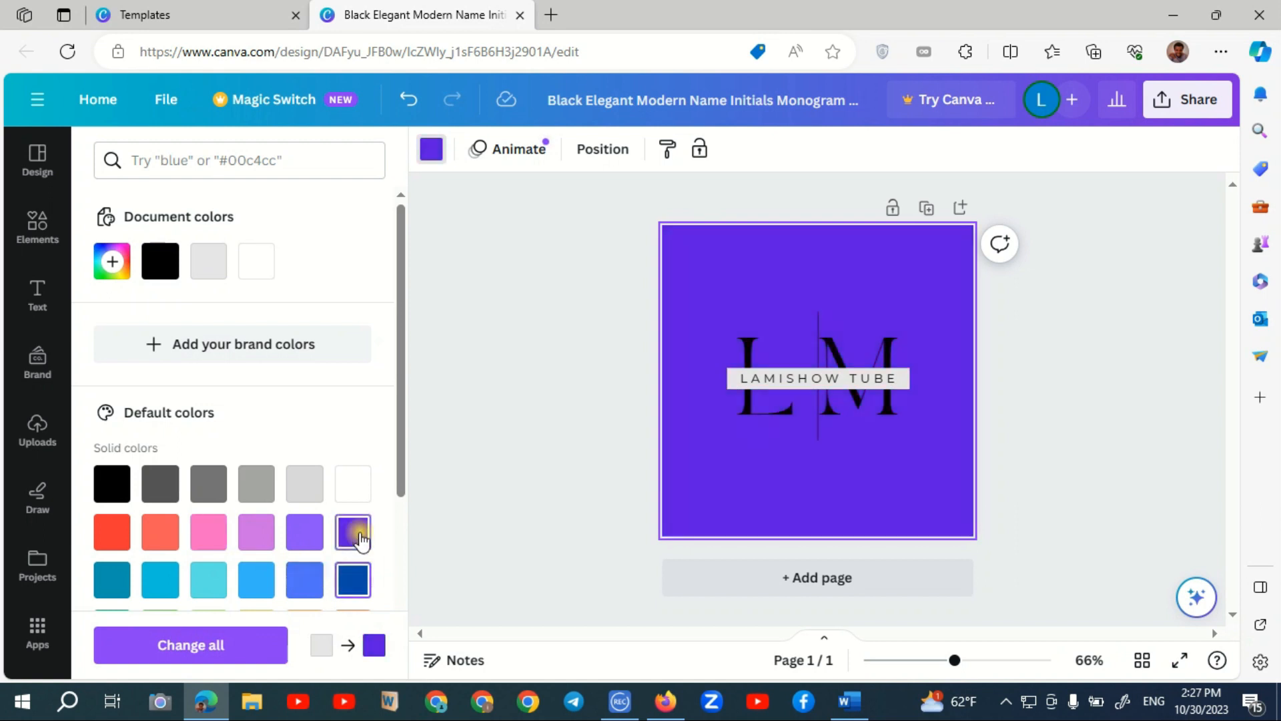
Try the Lemon Tuesday and DM Sans fonts on the large LM initials, with bold and italic styling
left_click(770, 406)
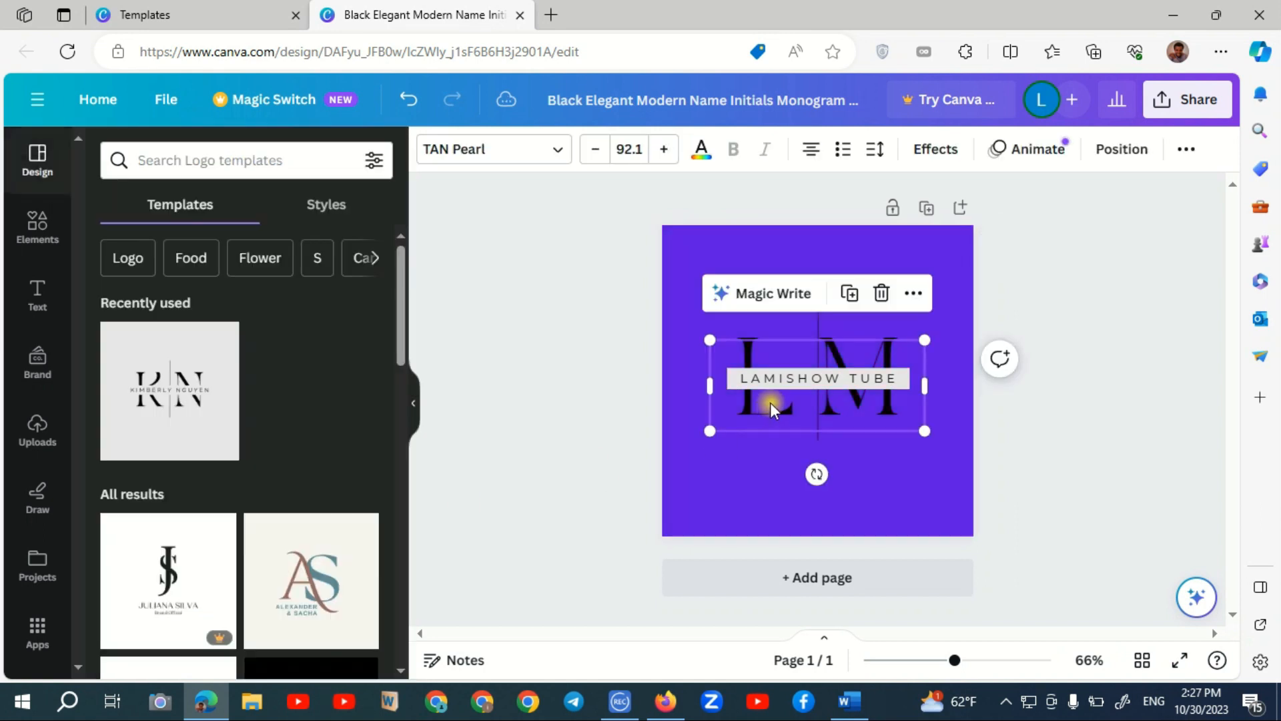
left_click(552, 158)
left_click(179, 588)
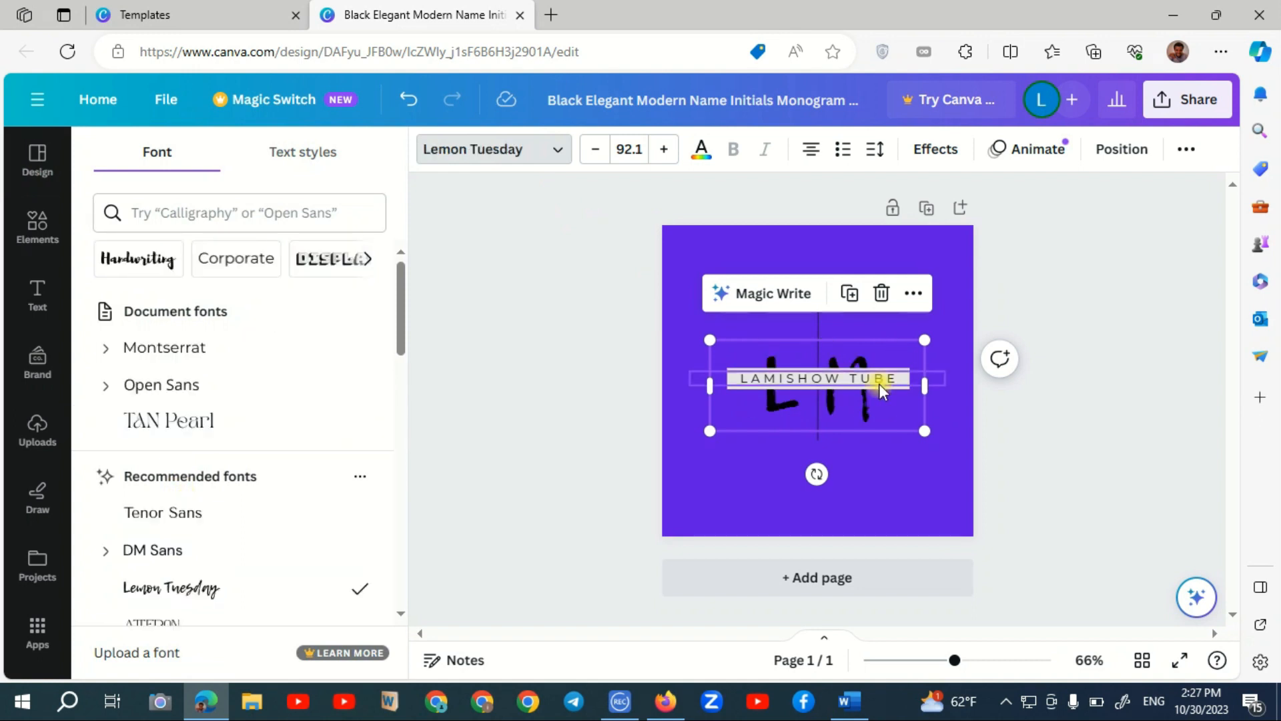
left_click(161, 569)
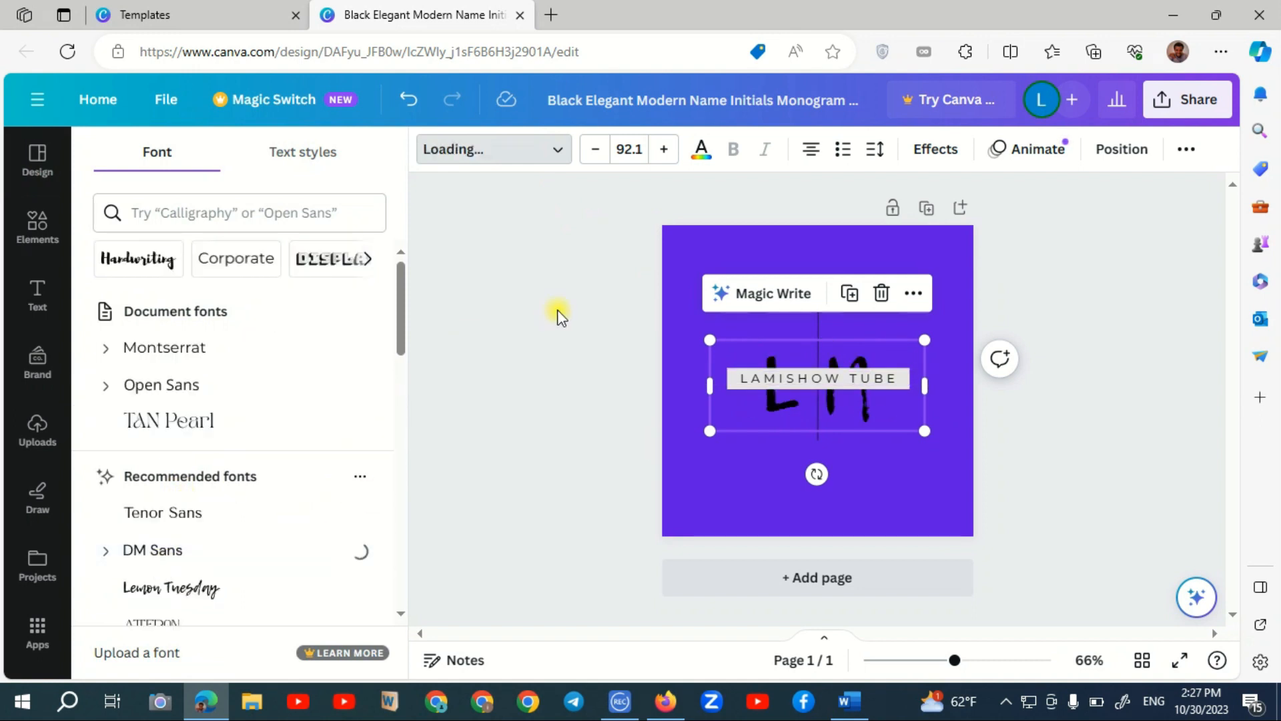
left_click(641, 149)
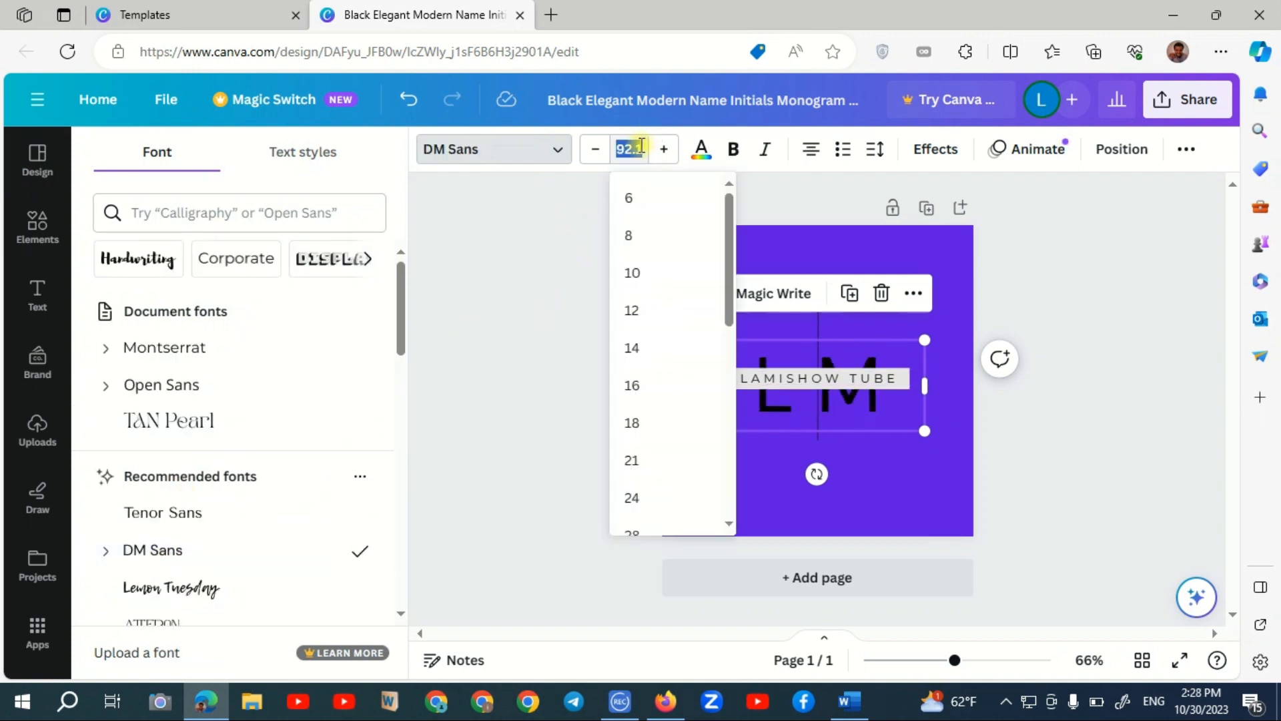
left_click(635, 146)
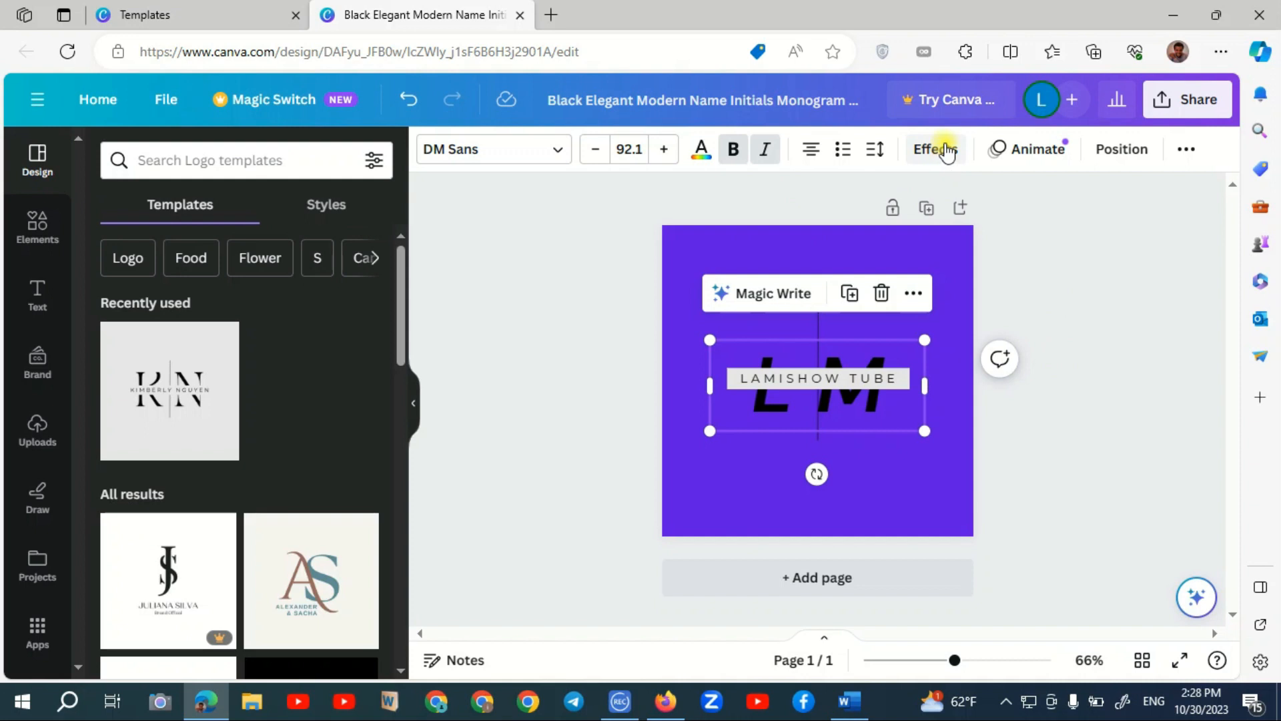
left_click(1115, 325)
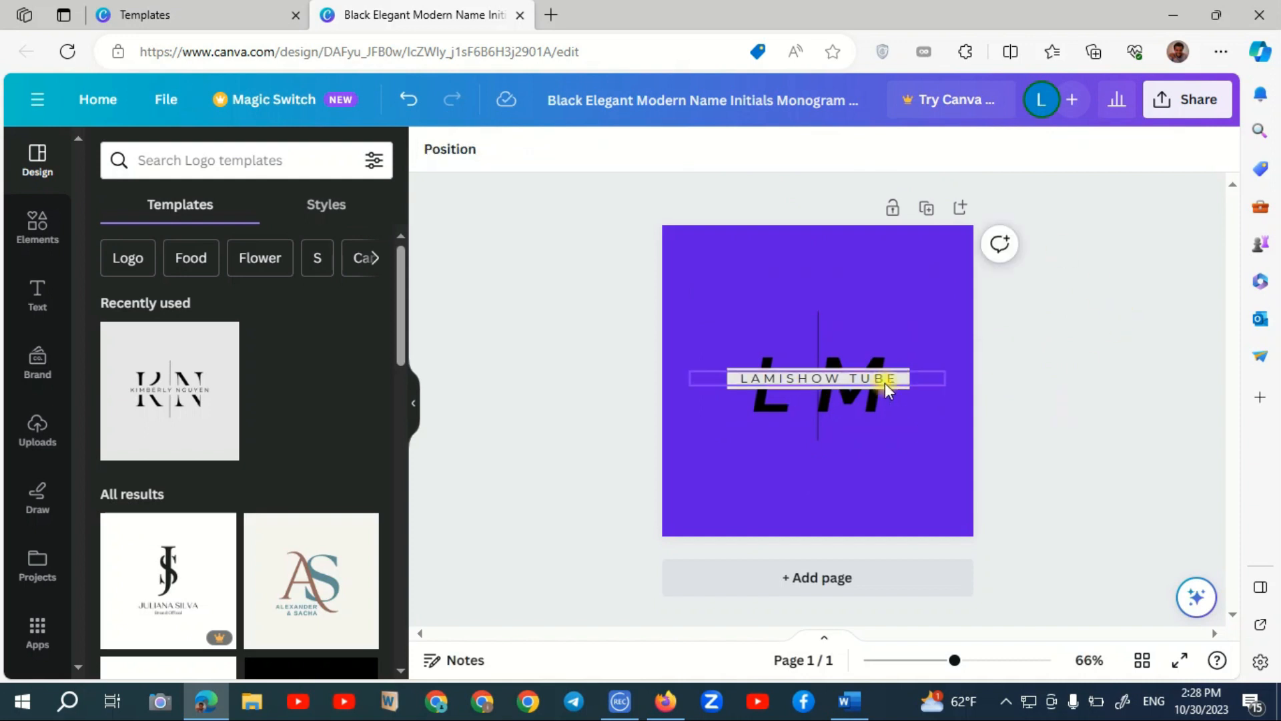
Undo the font, bold, italic and background color changes made to the logo
left_click(858, 412)
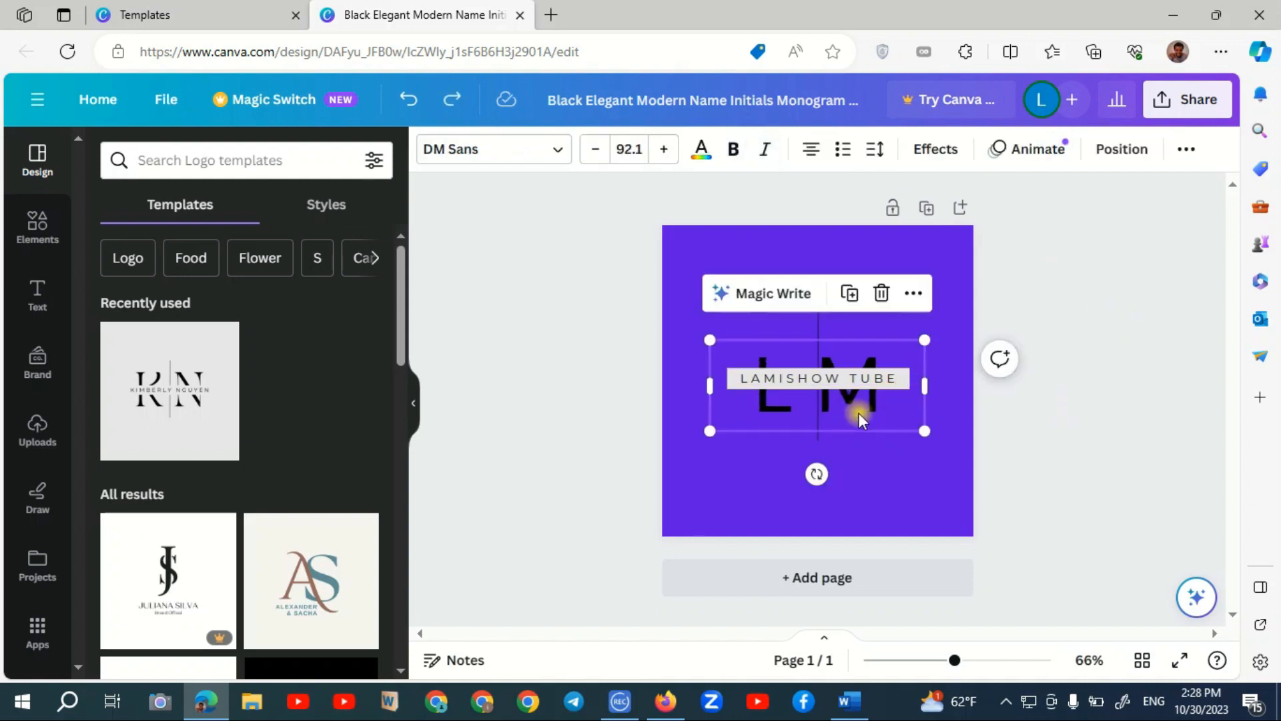
left_click(1103, 319)
key("ctrl+z")
key("ctrl+z")
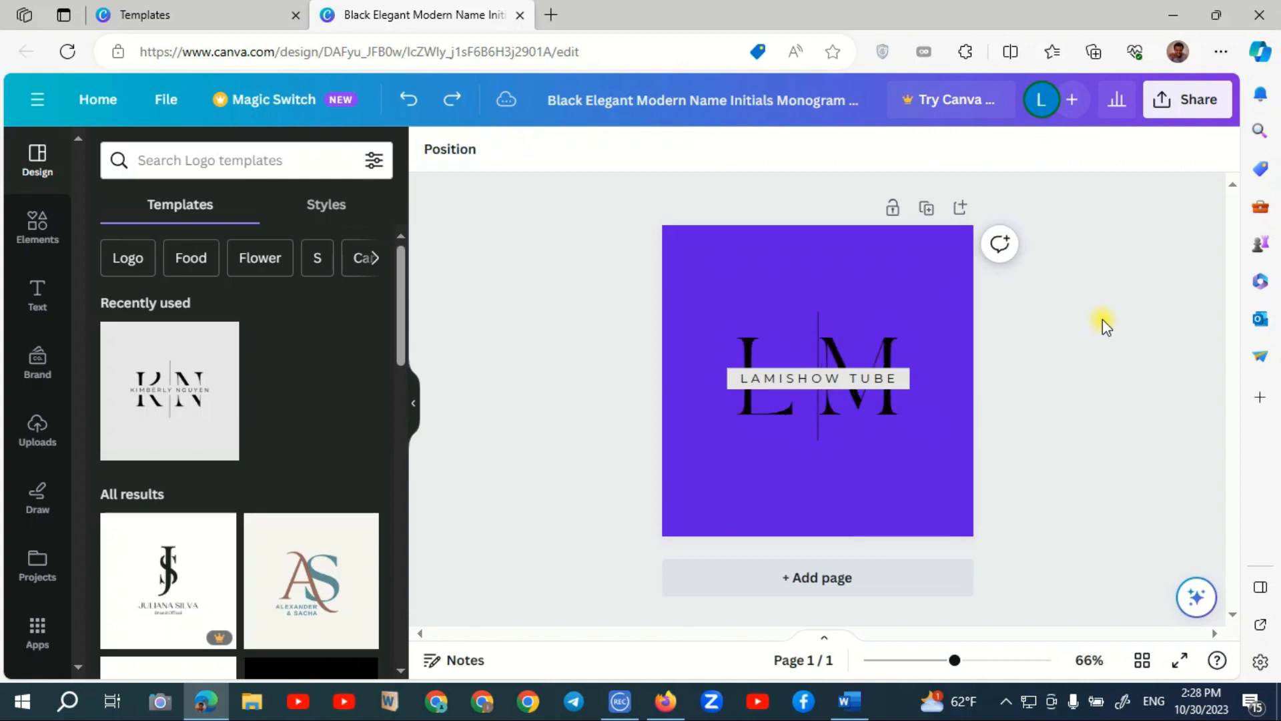
Examine the file types offered for downloading the logo, from JPG through GIF
left_click(1195, 100)
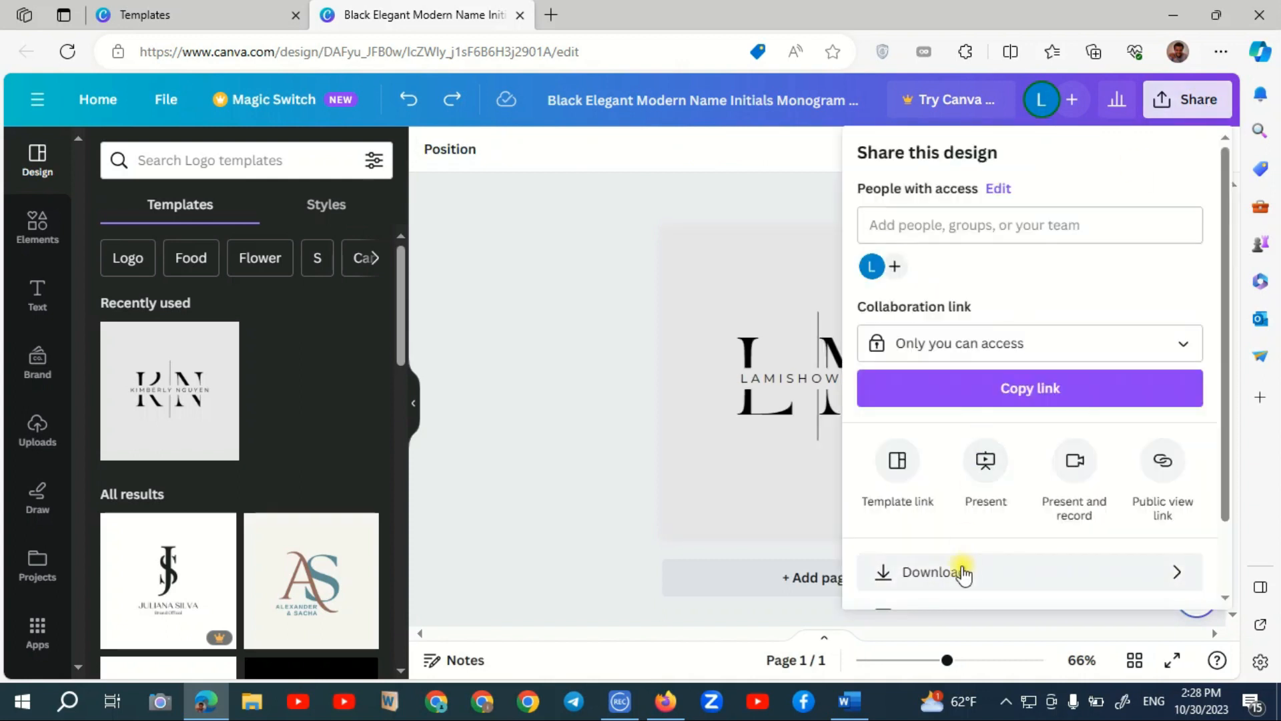
left_click(961, 578)
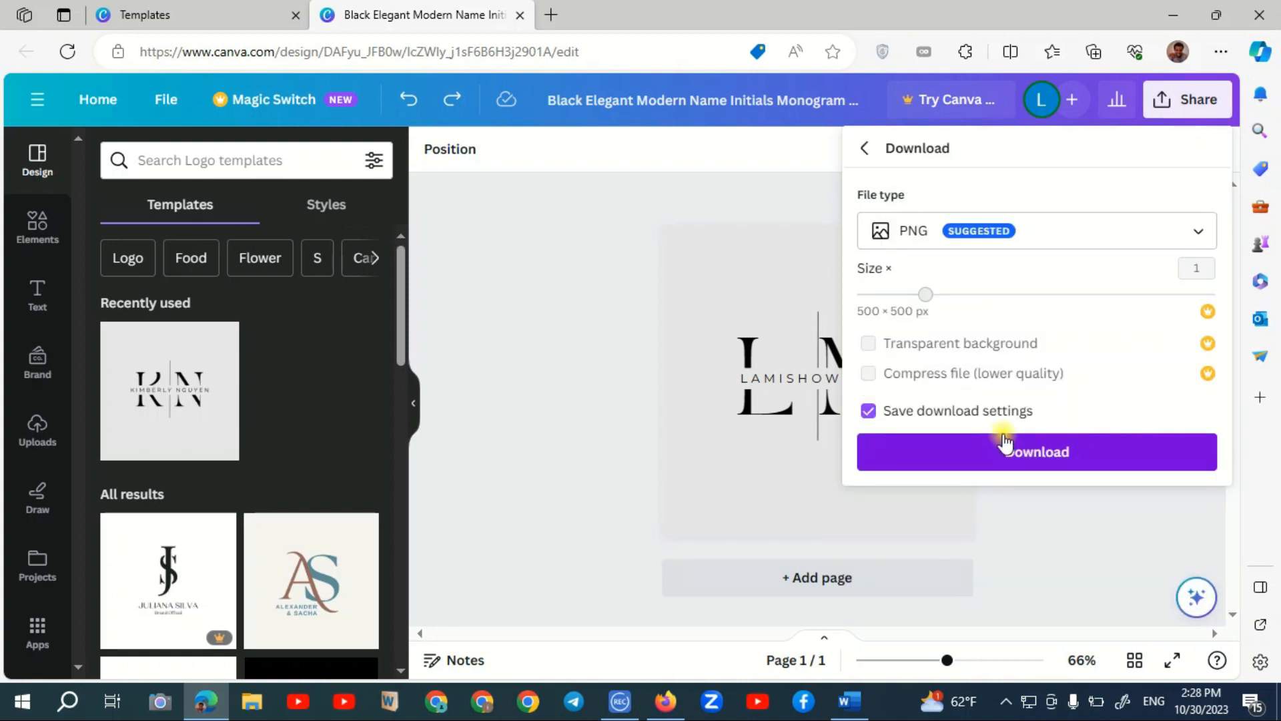
left_click(1046, 233)
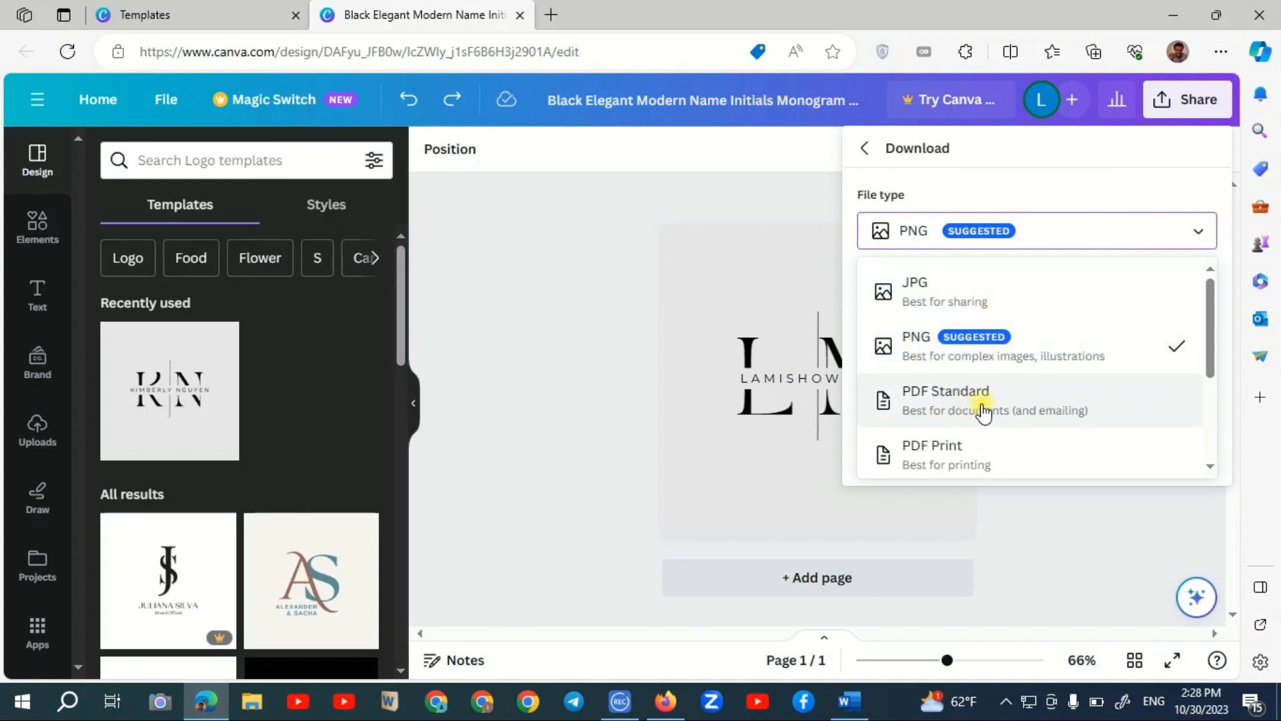
left_click_drag(1210, 294, 1231, 373)
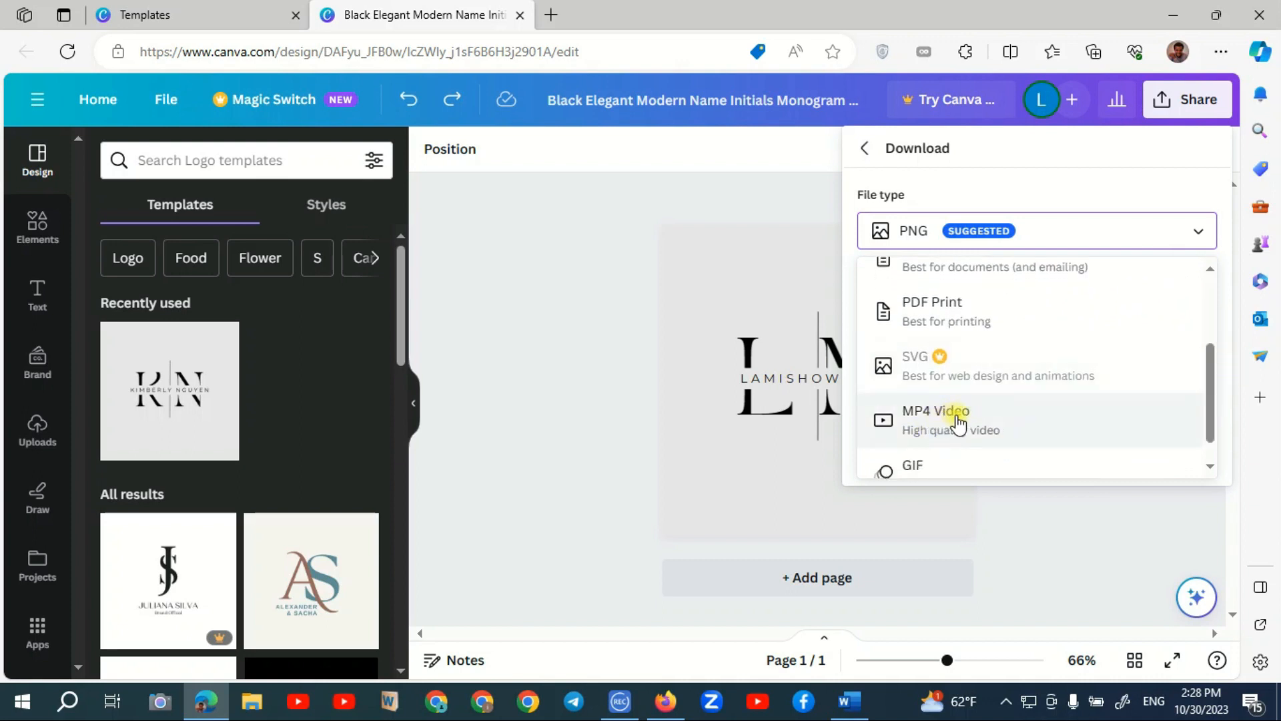
left_click_drag(1216, 387, 1212, 314)
left_click(729, 283)
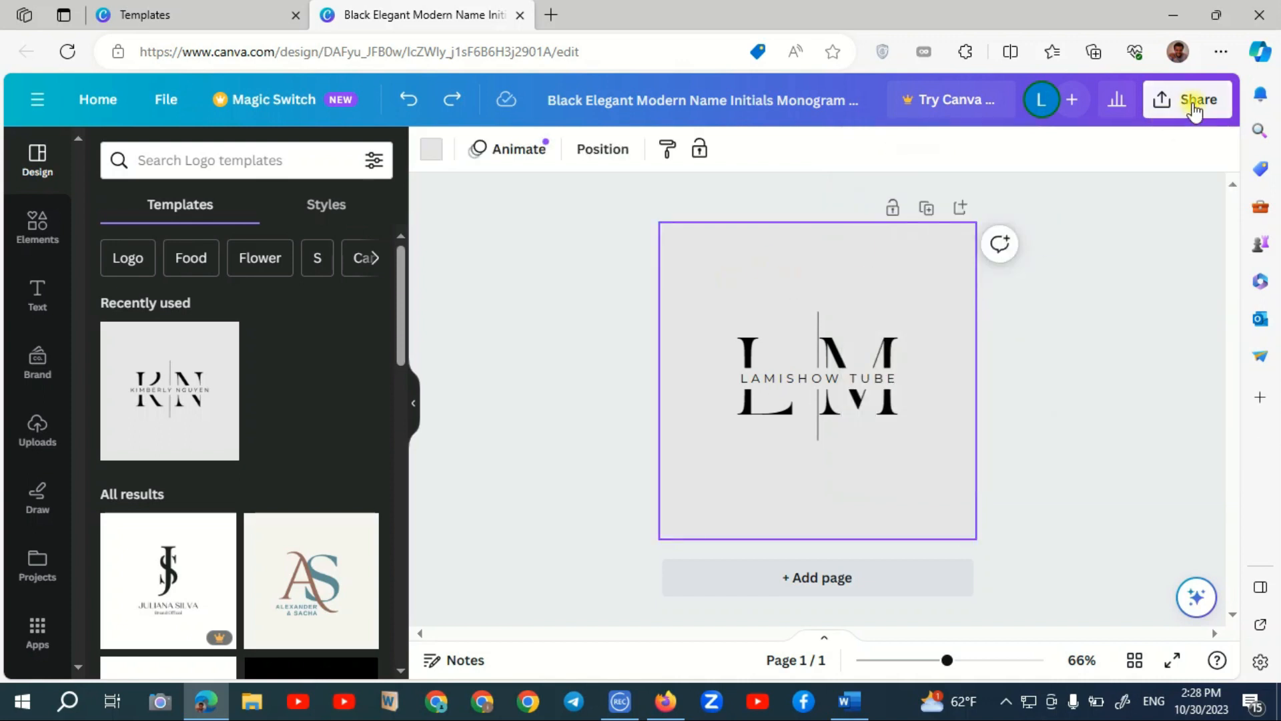
Download the finished logo as a PNG file at 500 × 500 px
left_click(1191, 105)
left_click(954, 573)
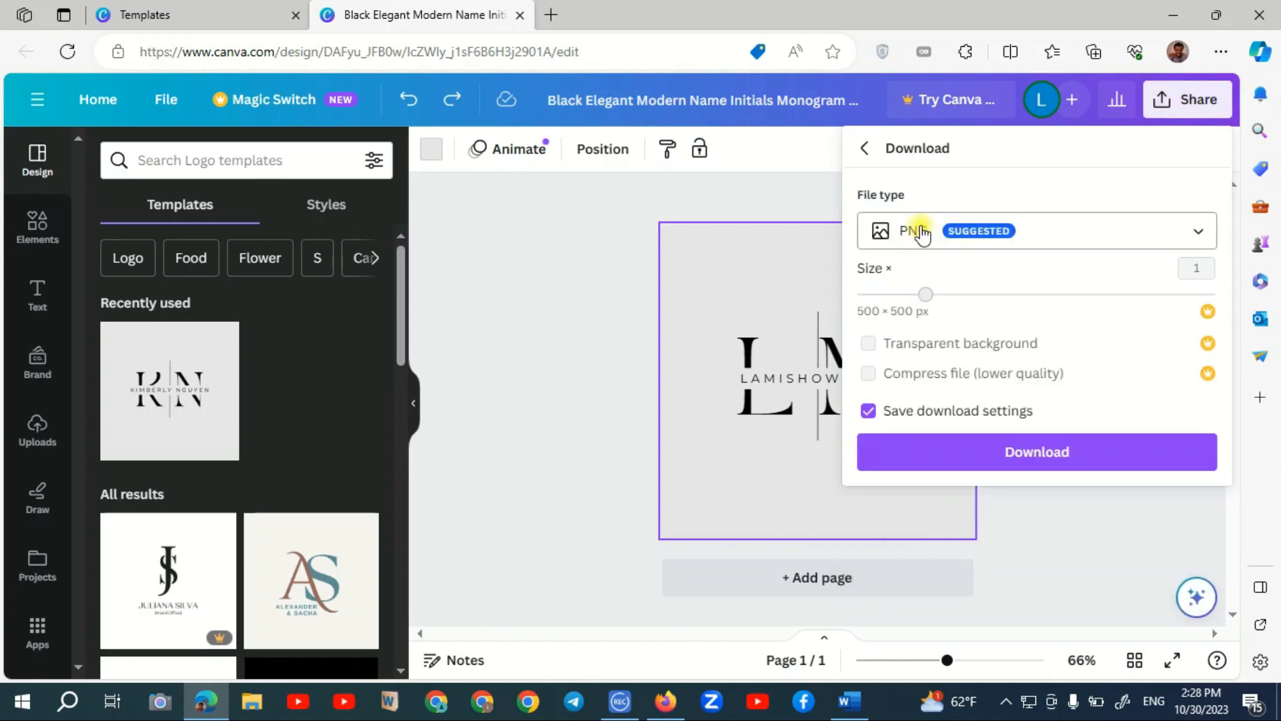
left_click(1026, 454)
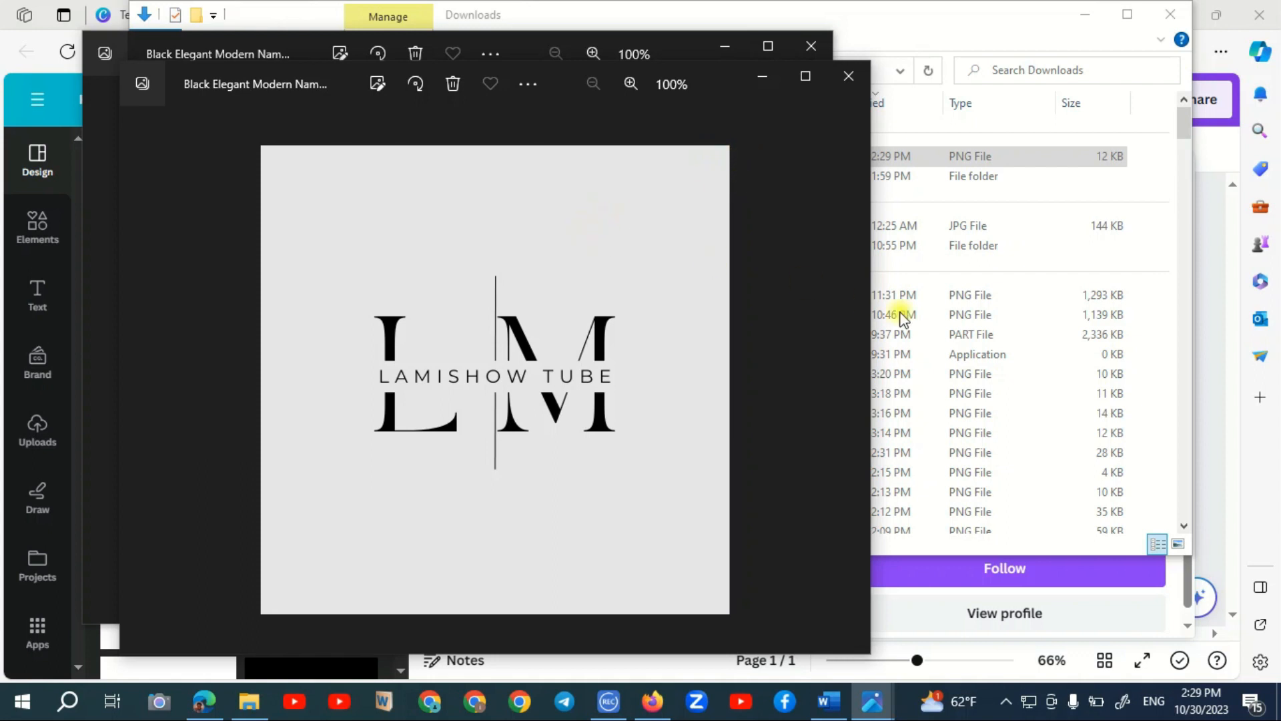
Close both image previews of the downloaded logo and the Downloads folder window
left_click(849, 77)
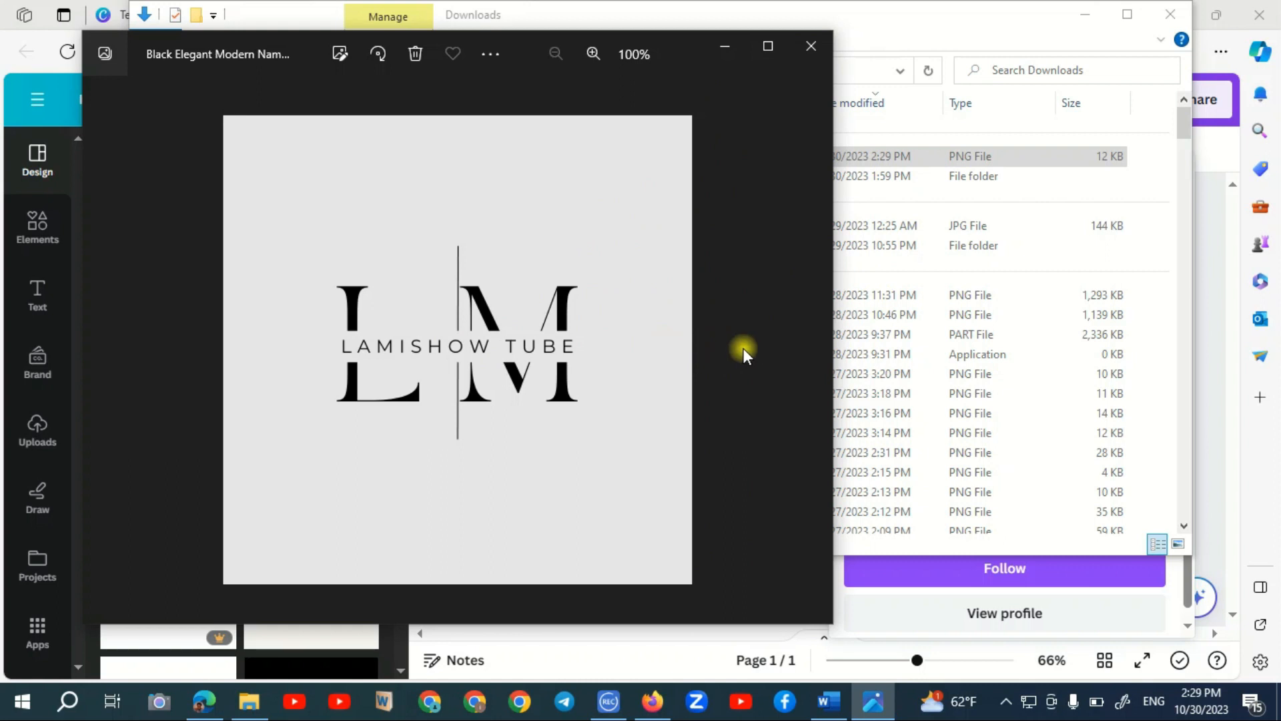
left_click(812, 45)
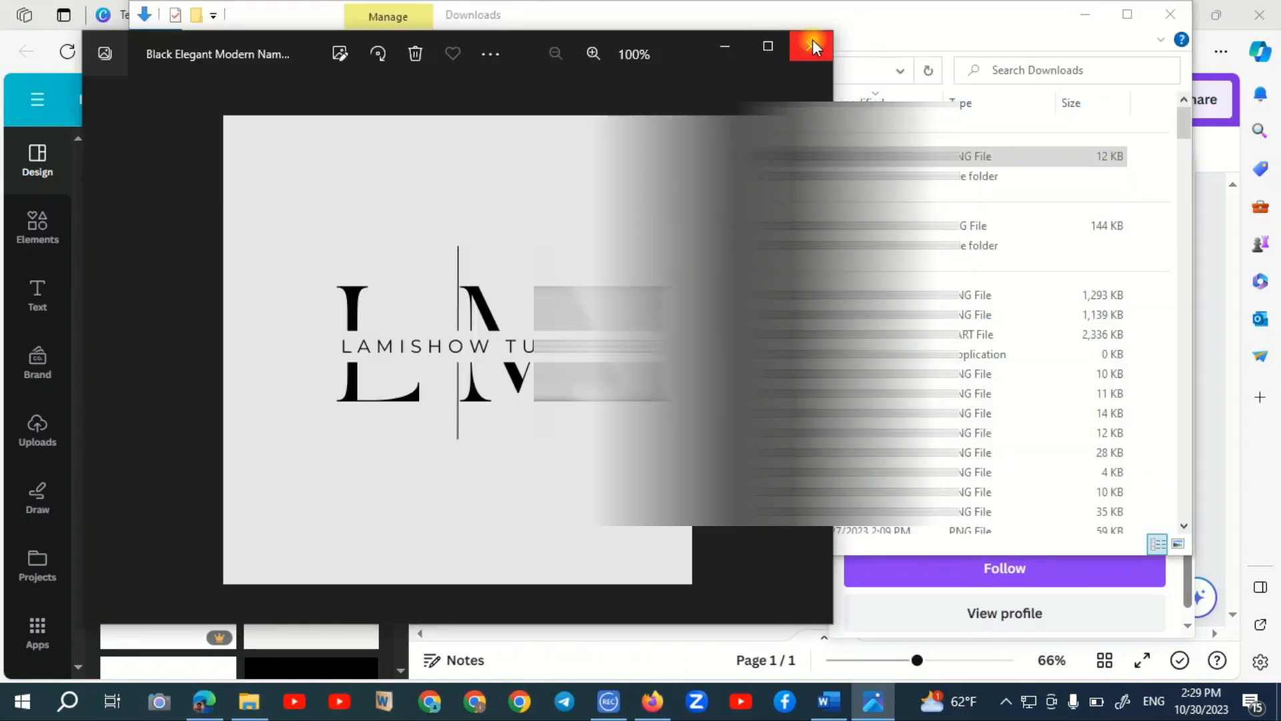
left_click(813, 38)
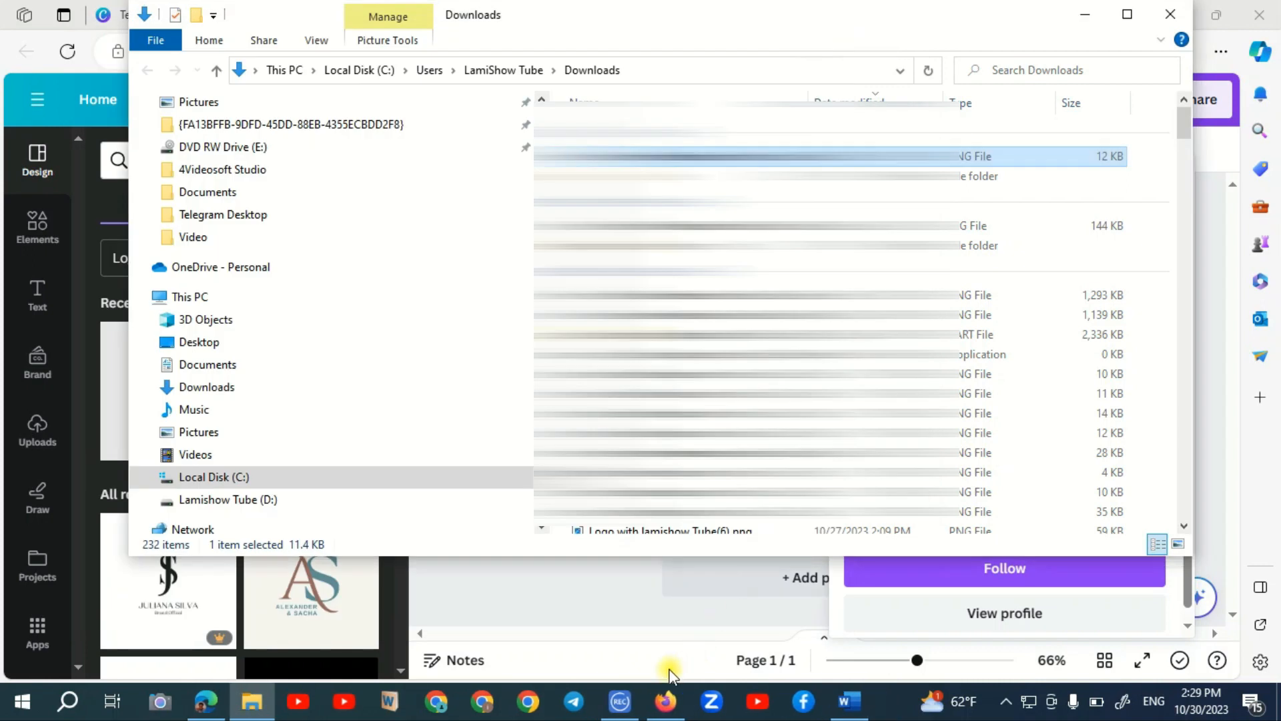
left_click(1169, 14)
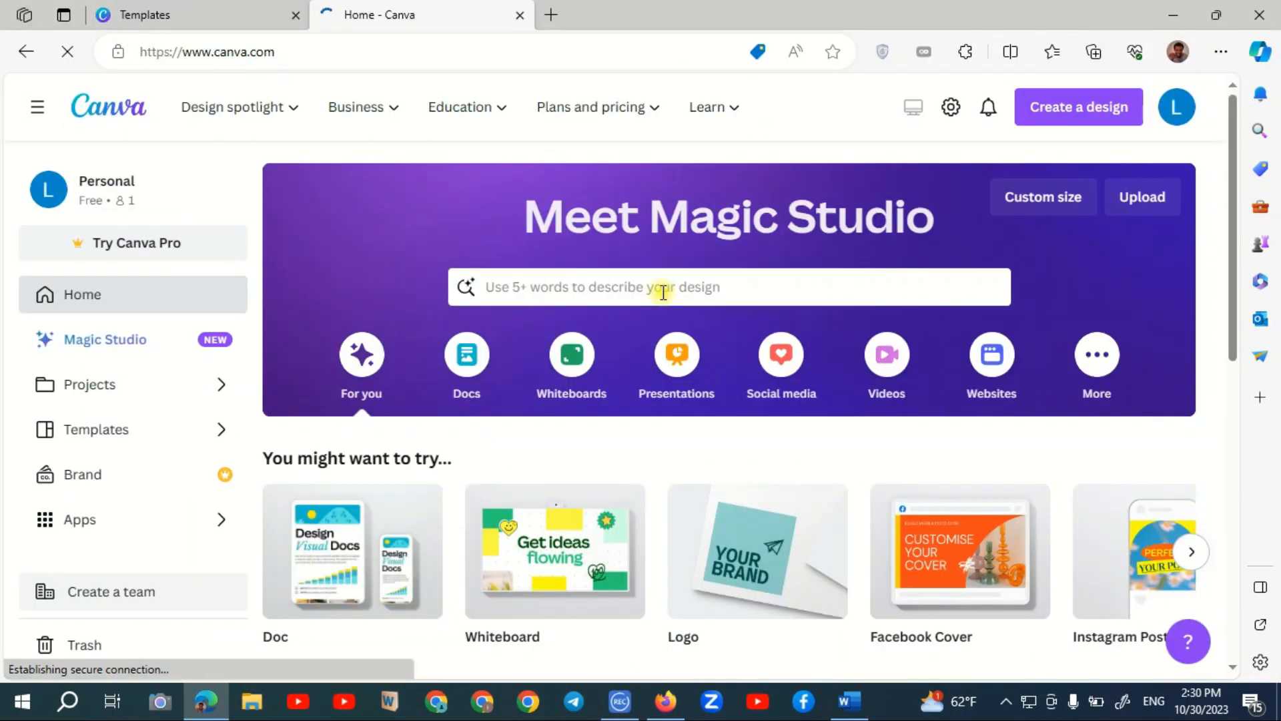
Search the templates for "youtube channel logo" and look through the results
left_click(663, 292)
type("y")
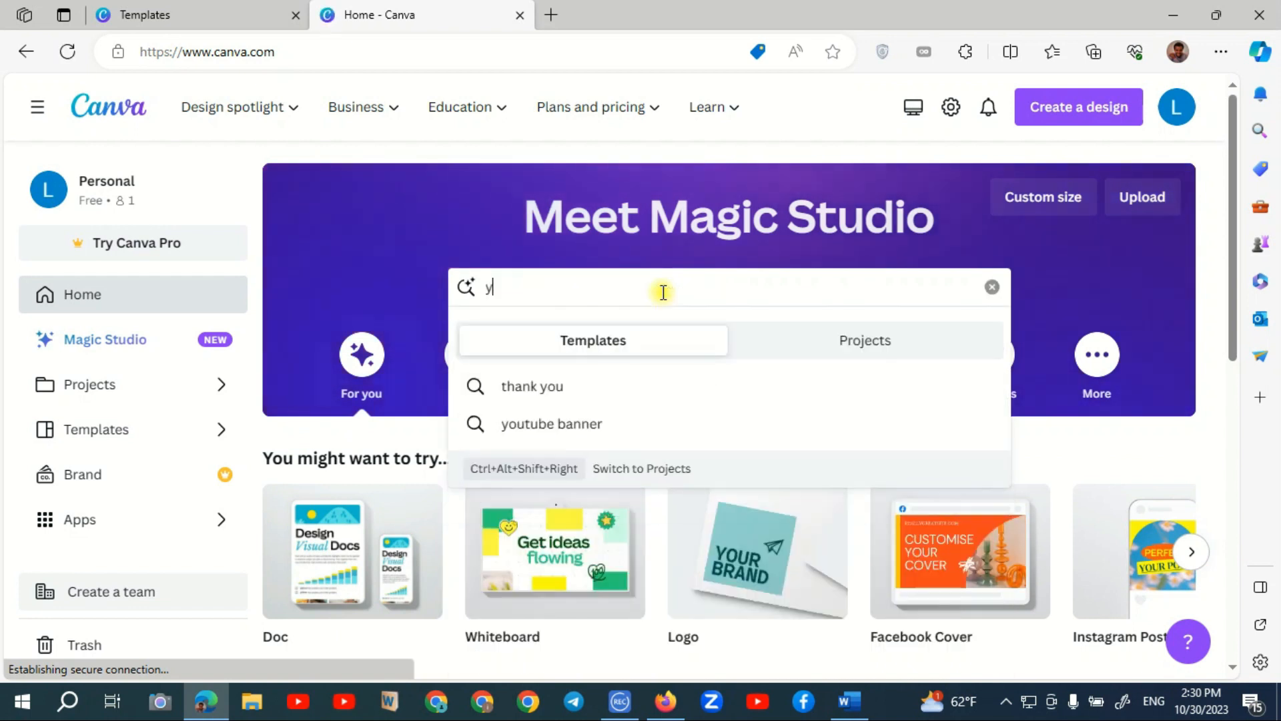
type("outube chan")
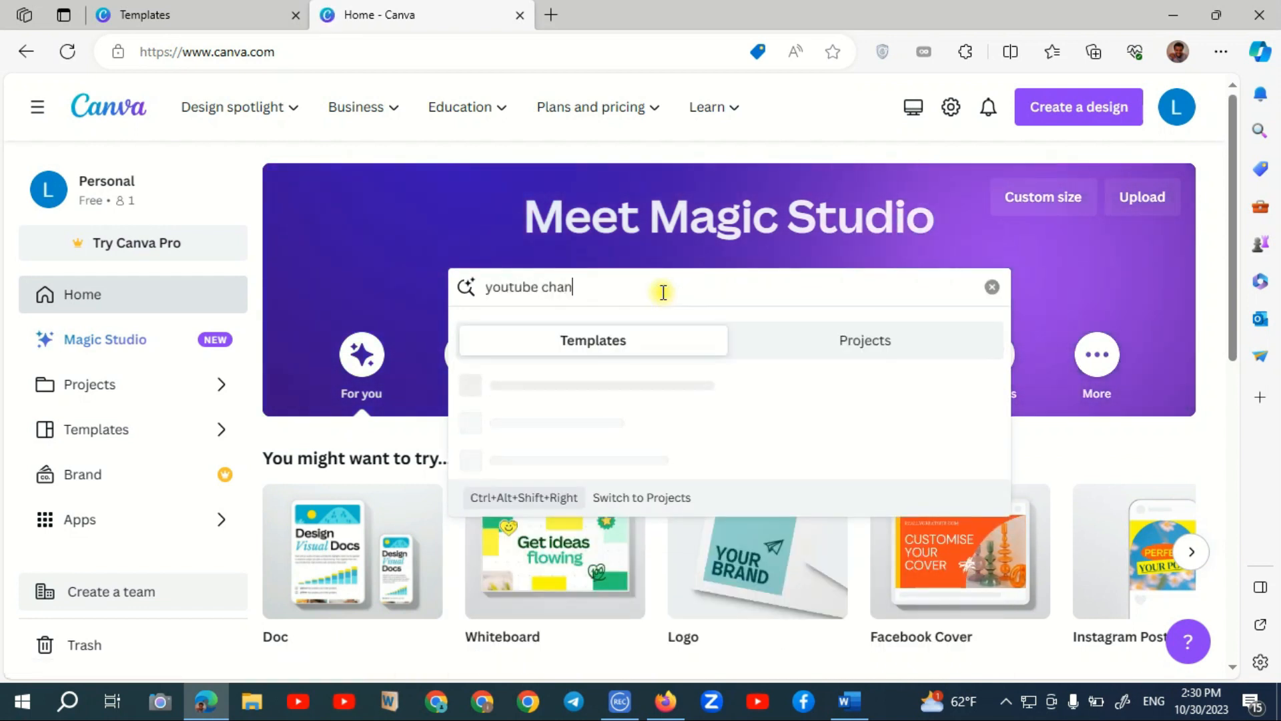
type("nel log")
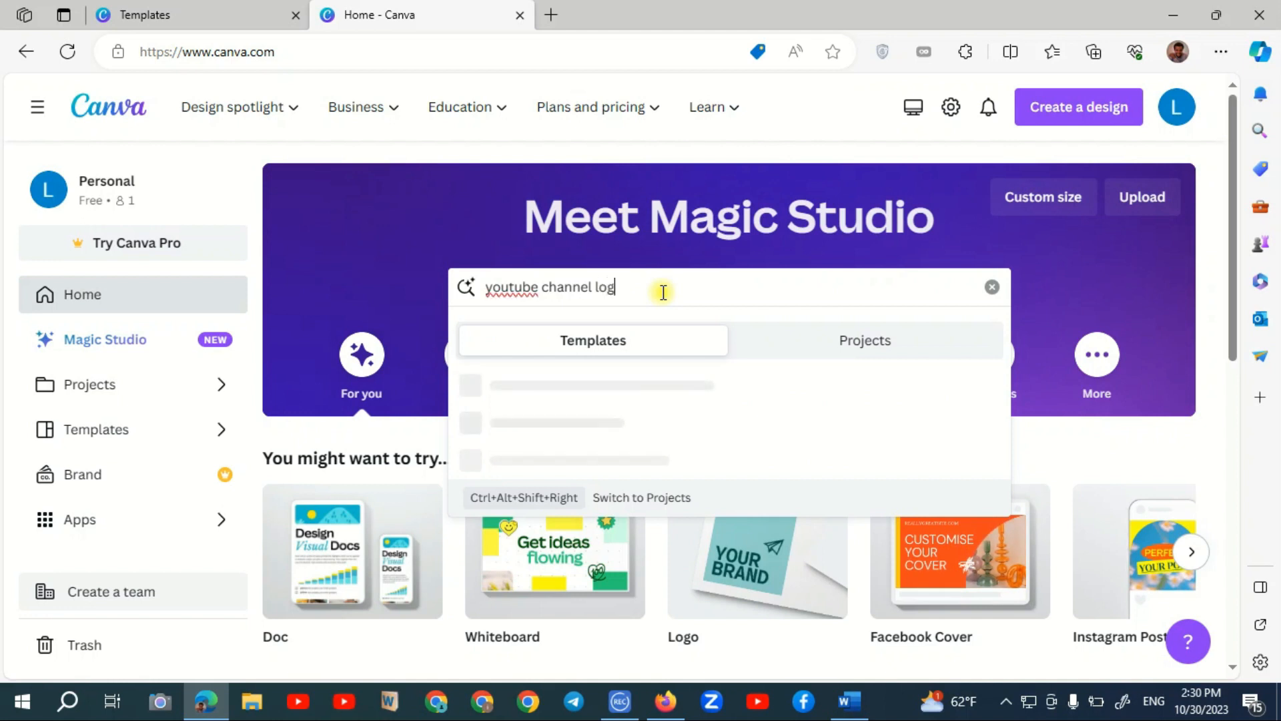
type("o")
key("Return")
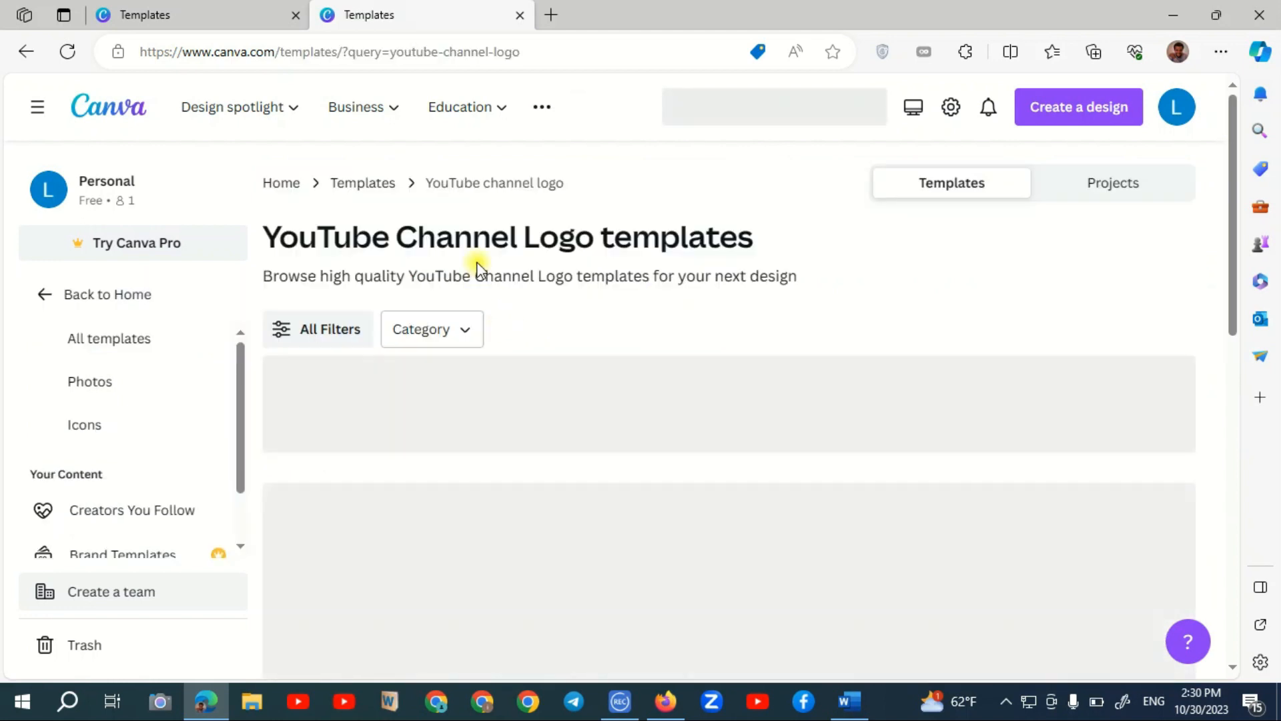
left_click_drag(1234, 130, 1236, 99)
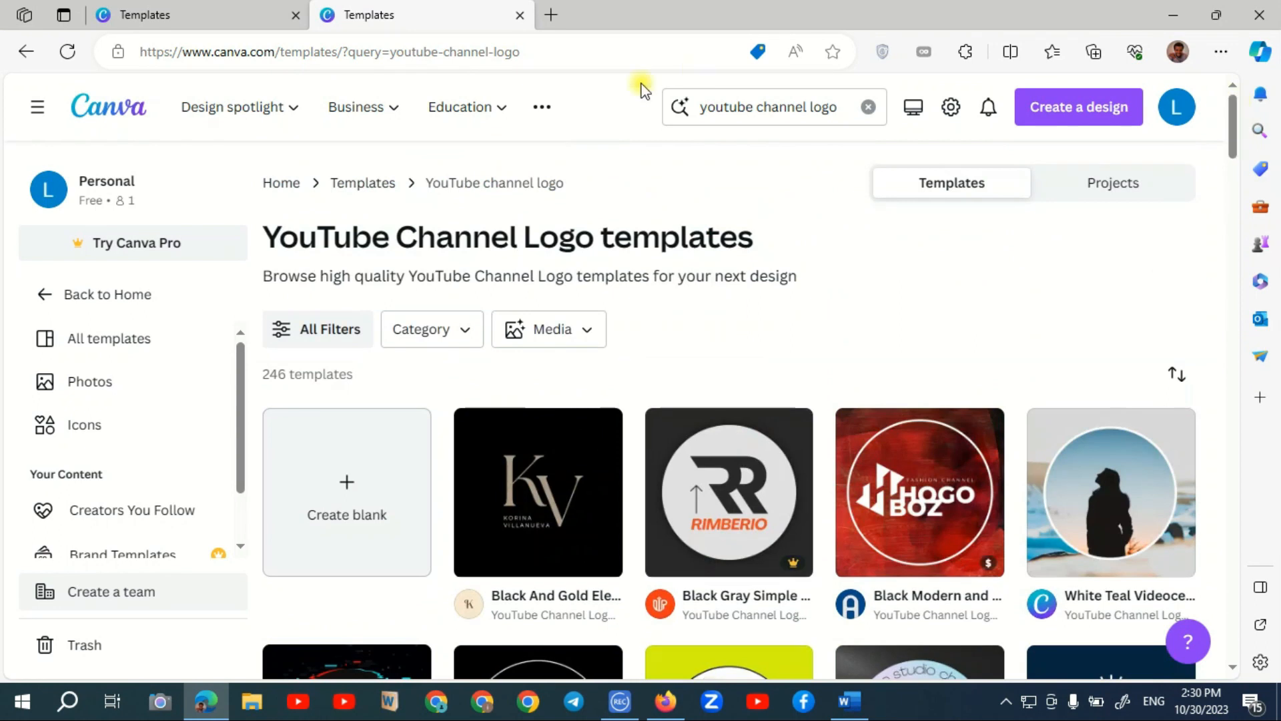
Search the templates for "youtube channel banner" and open the Purple Modern Gaming Youtube Banner for customizing
double_click(824, 104)
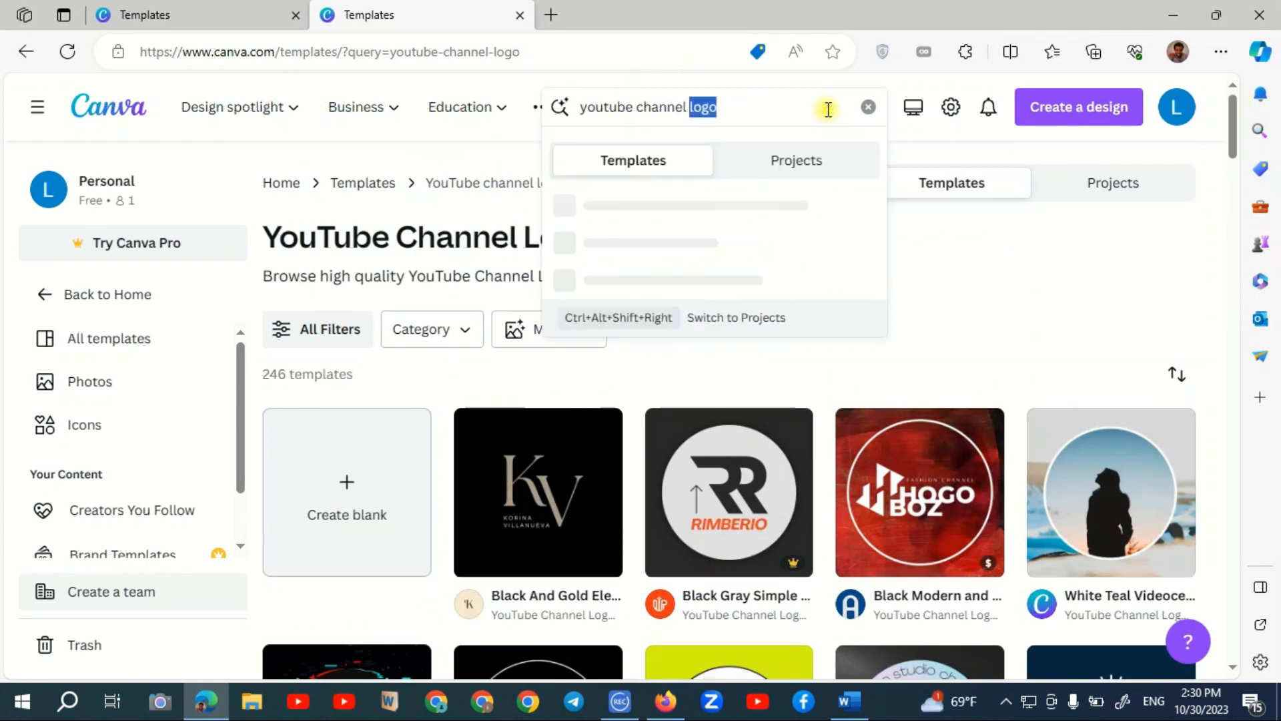
type("banner")
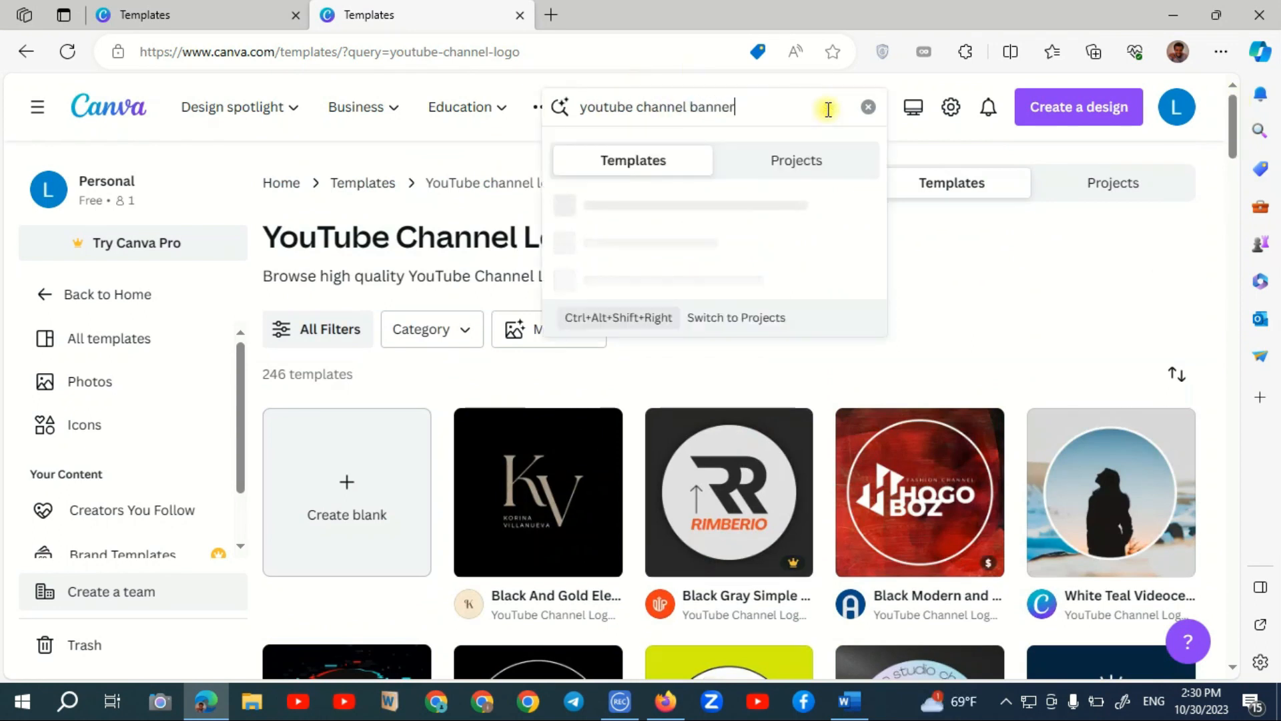
key("Return")
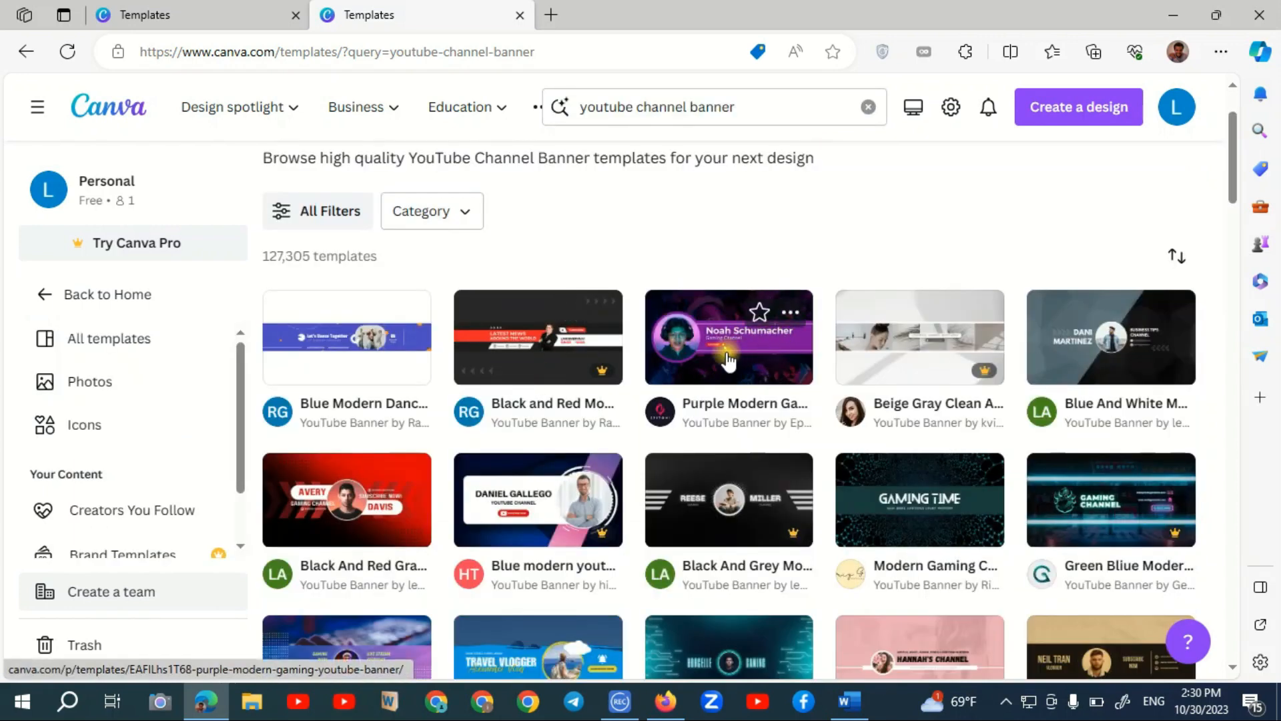
left_click(728, 359)
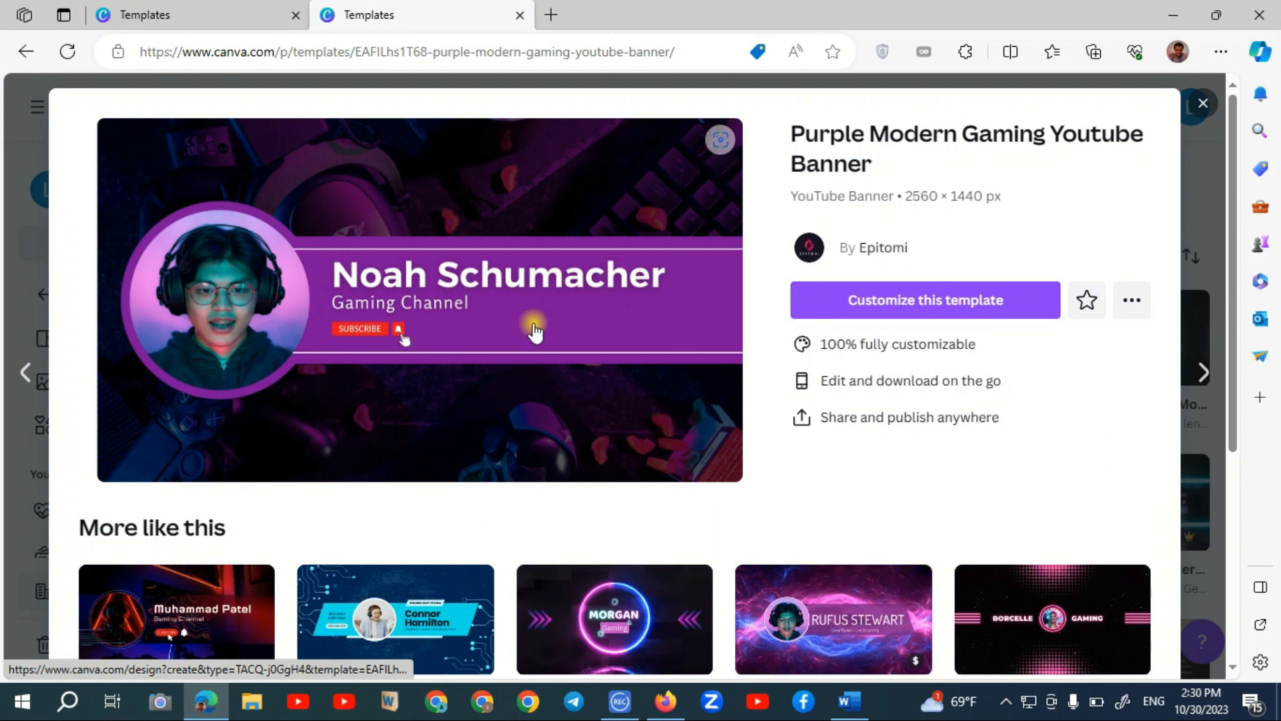
left_click(885, 312)
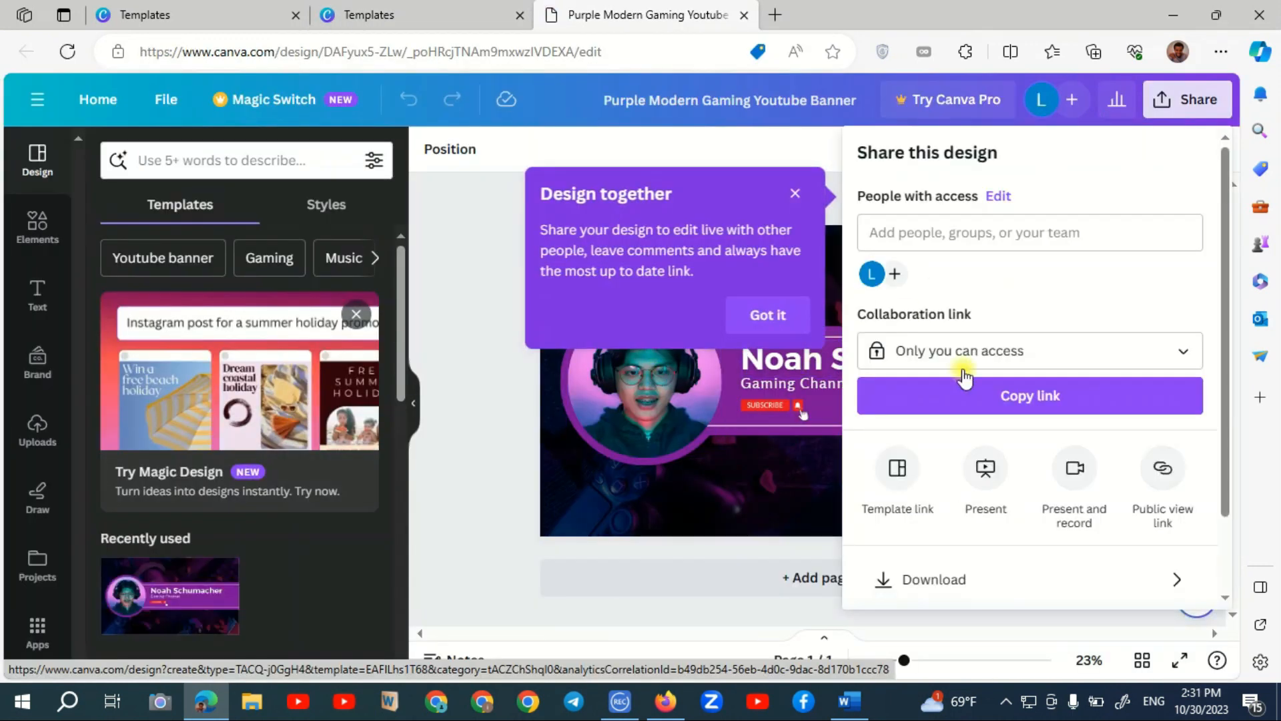
left_click(479, 365)
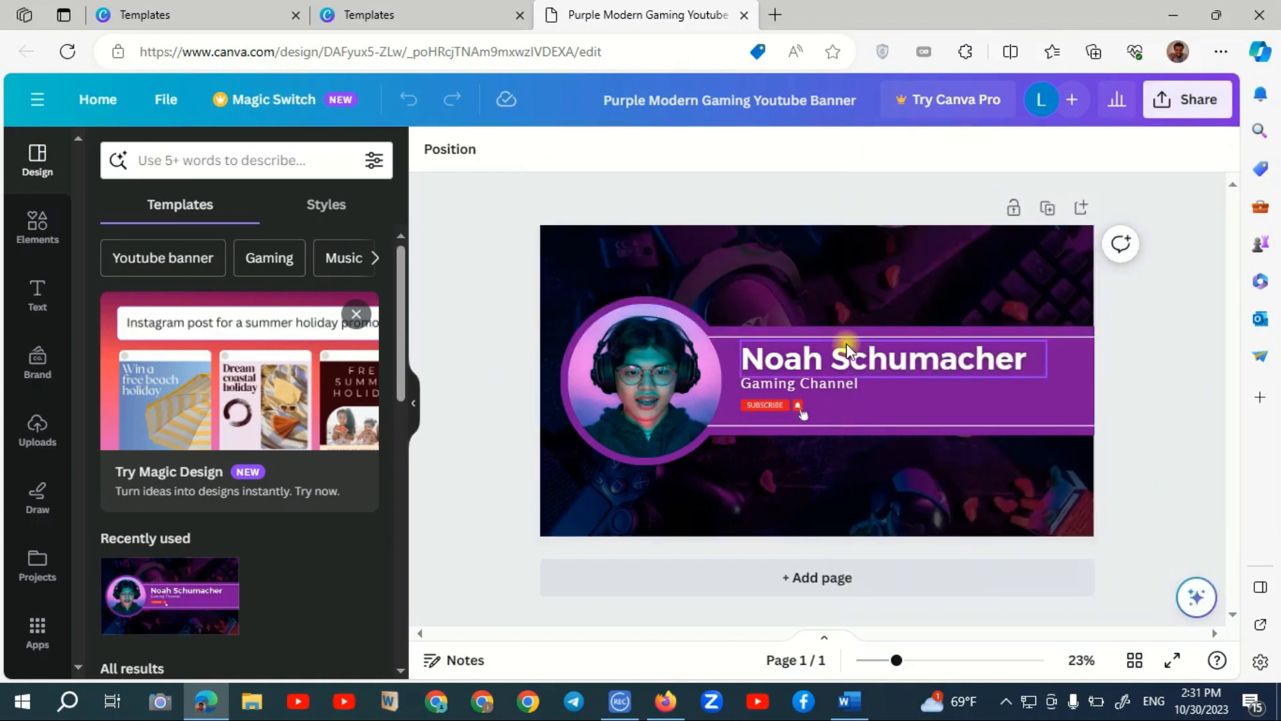
Change the banner's title to "Lamishow Tube" and the subtitle below it to "Tech Channel"
double_click(882, 359)
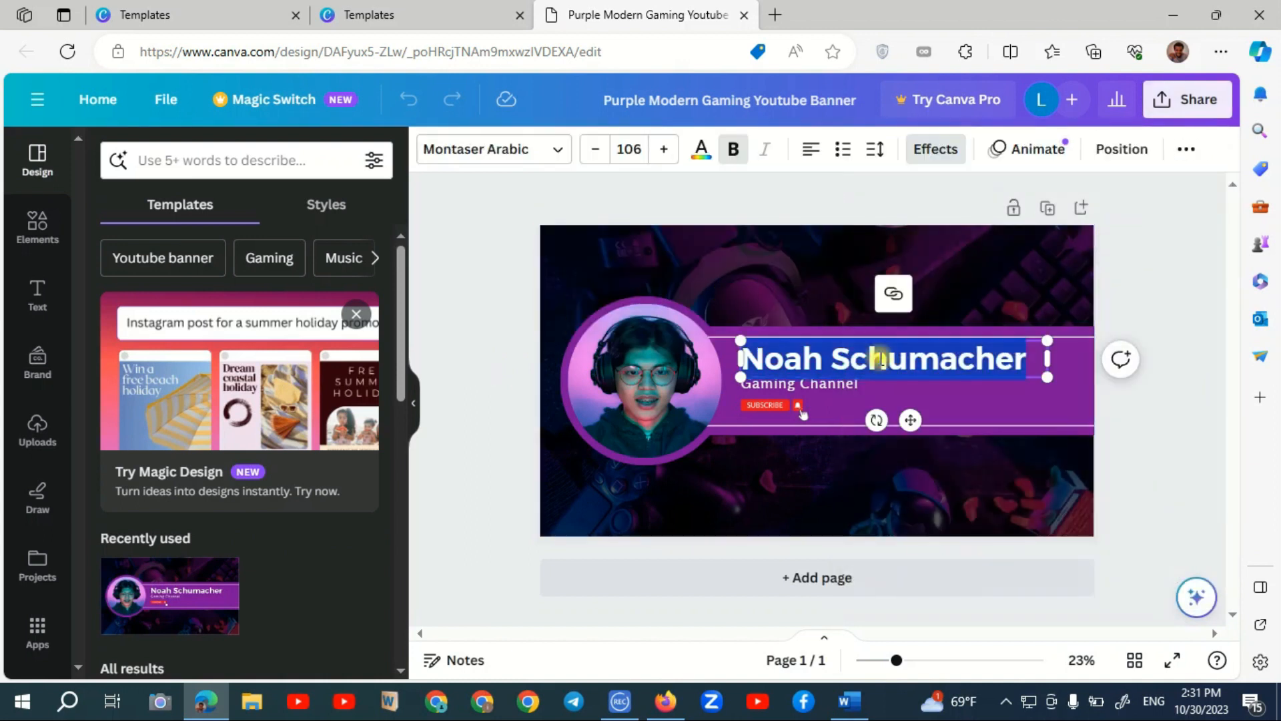
type("LAmishow Tube")
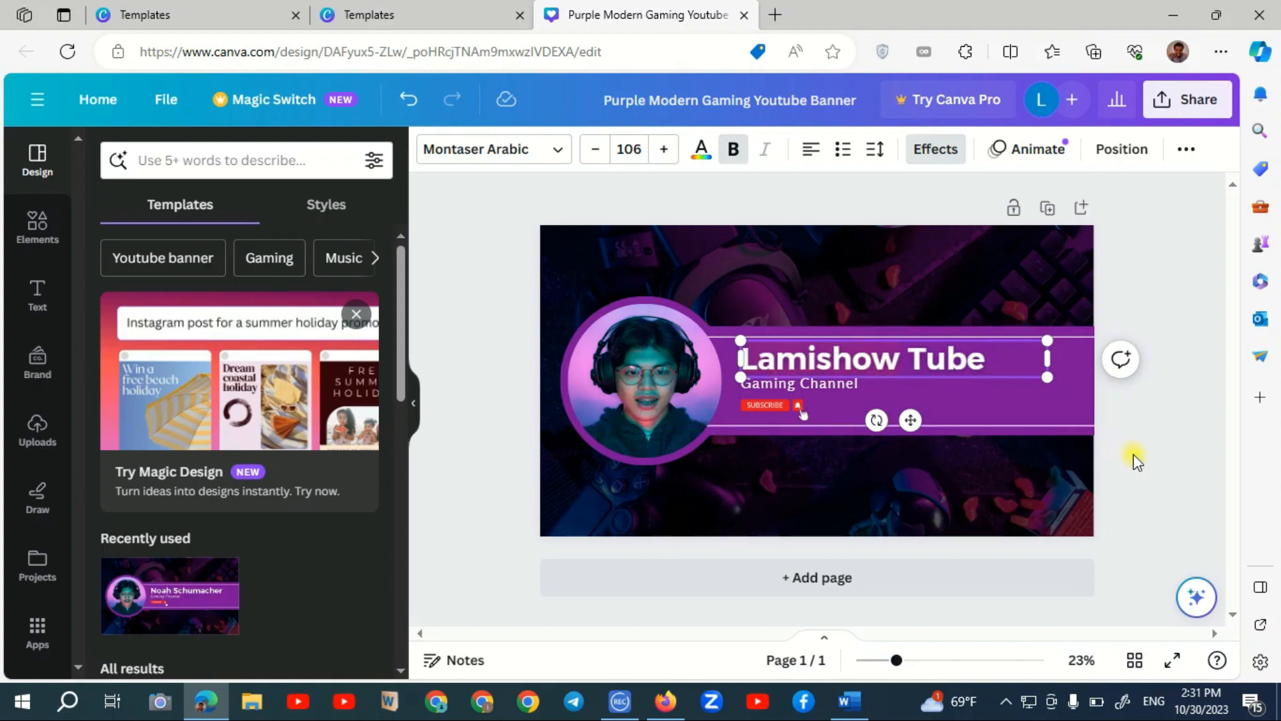
left_click(836, 419)
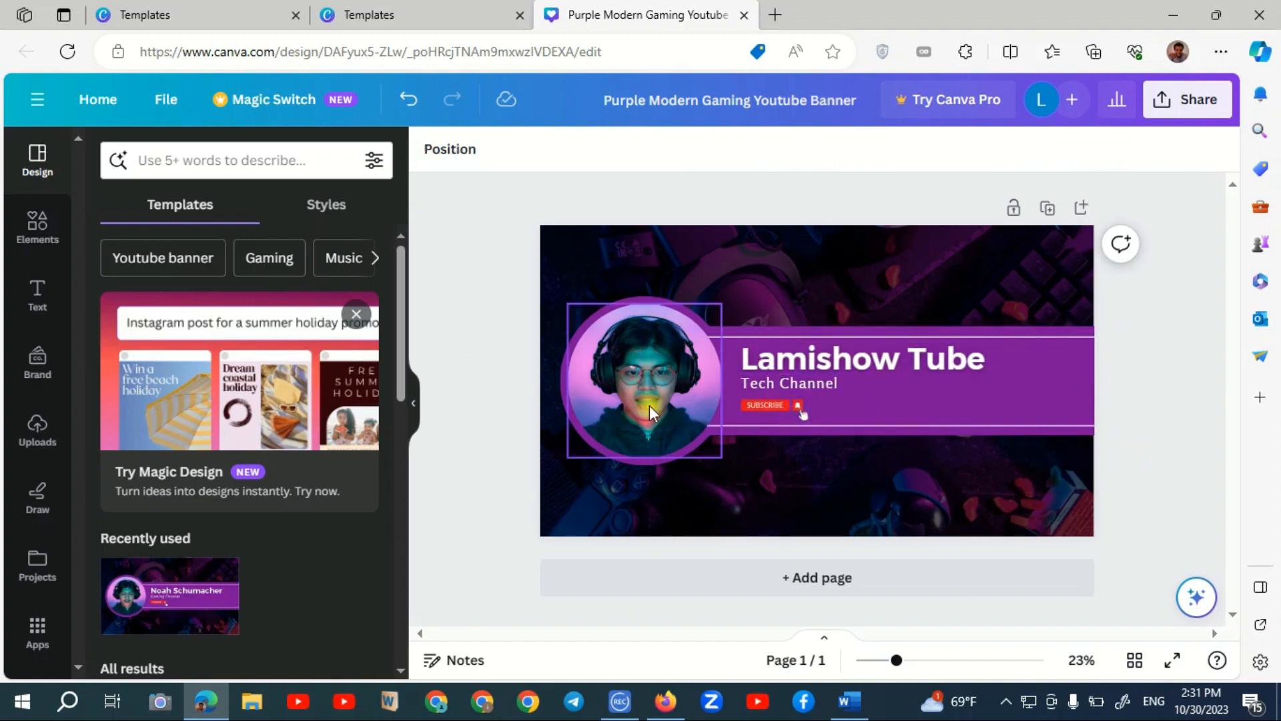
Upload the portrait photo and place it in the banner's circular photo frame in place of the template picture
left_click(650, 405)
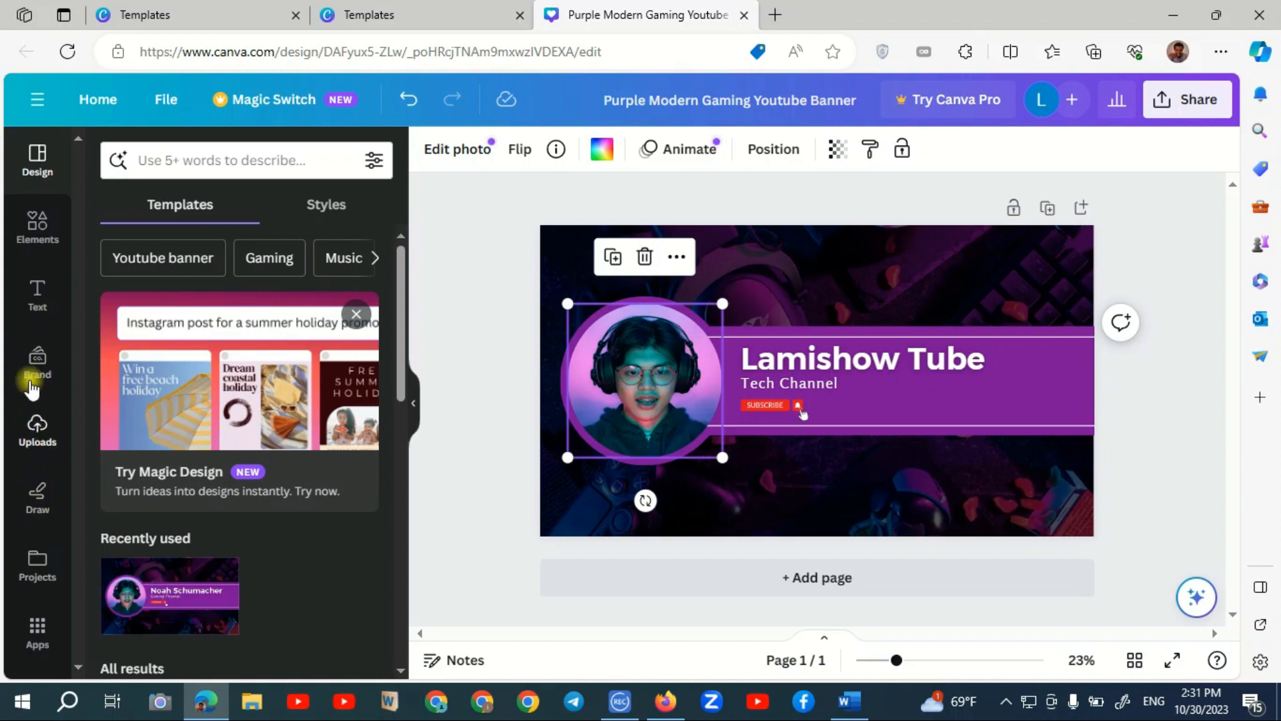
left_click(30, 442)
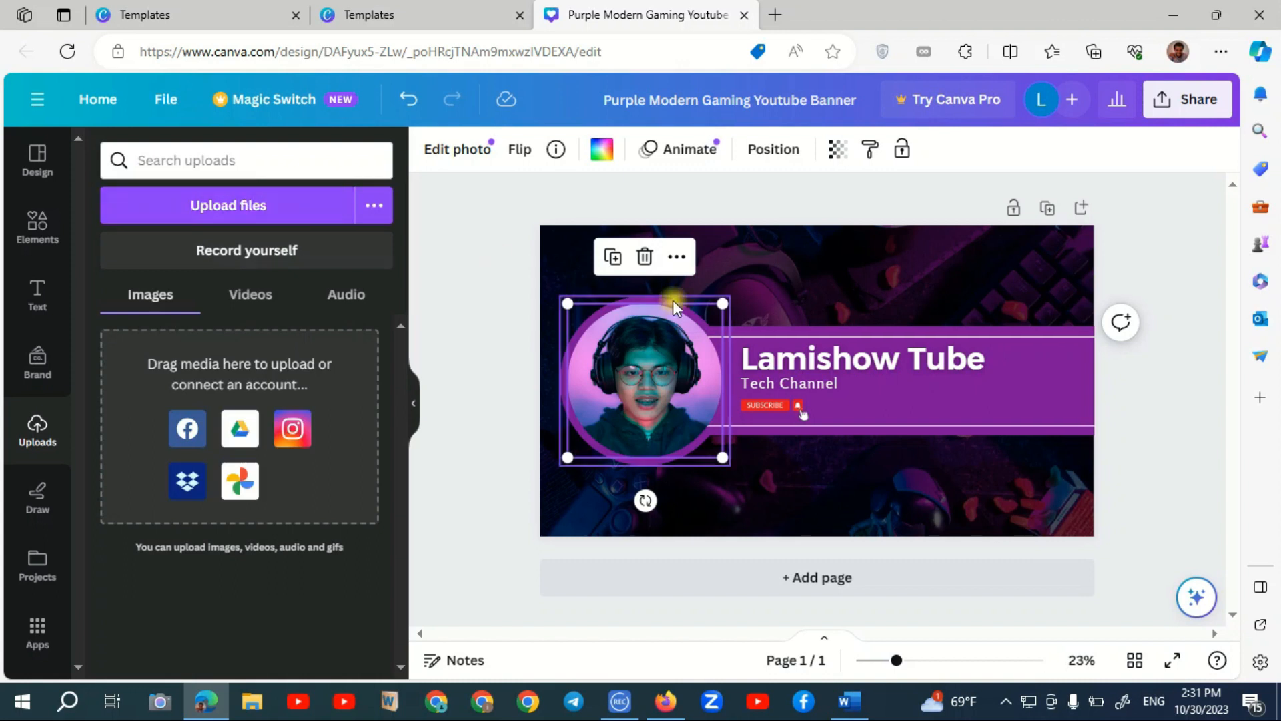
left_click(213, 212)
double_click(536, 285)
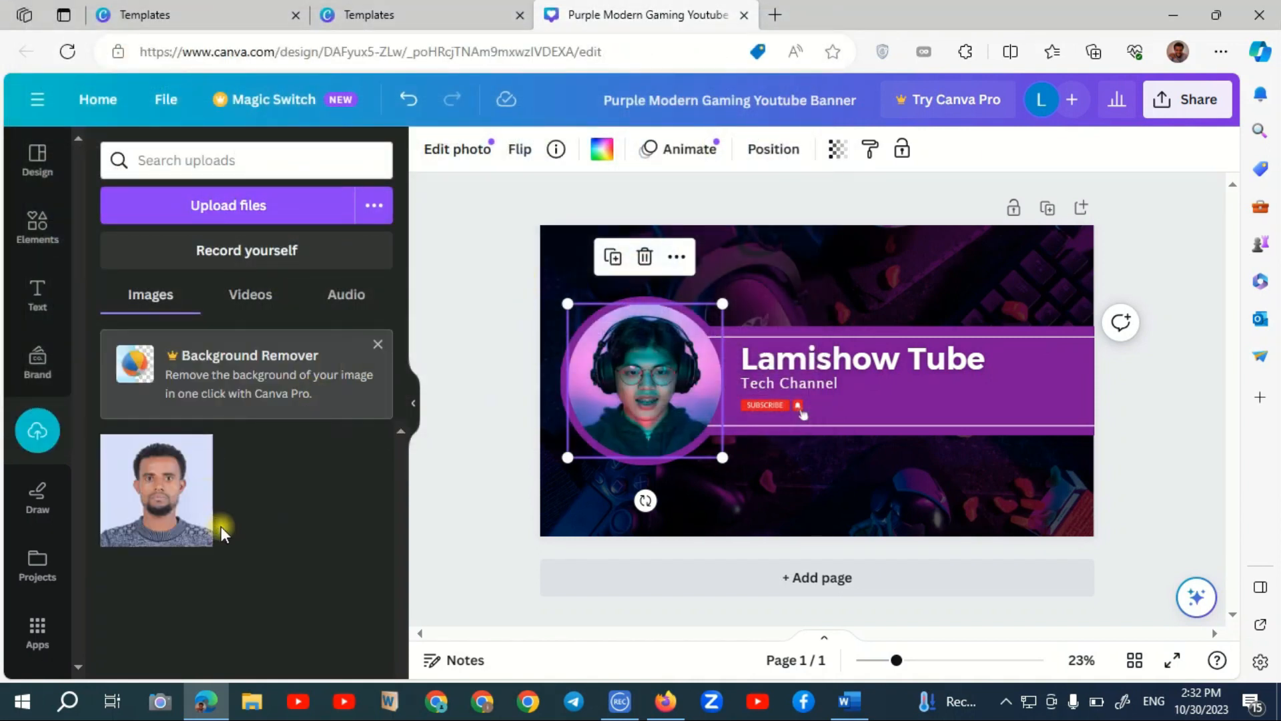
left_click_drag(187, 514, 673, 402)
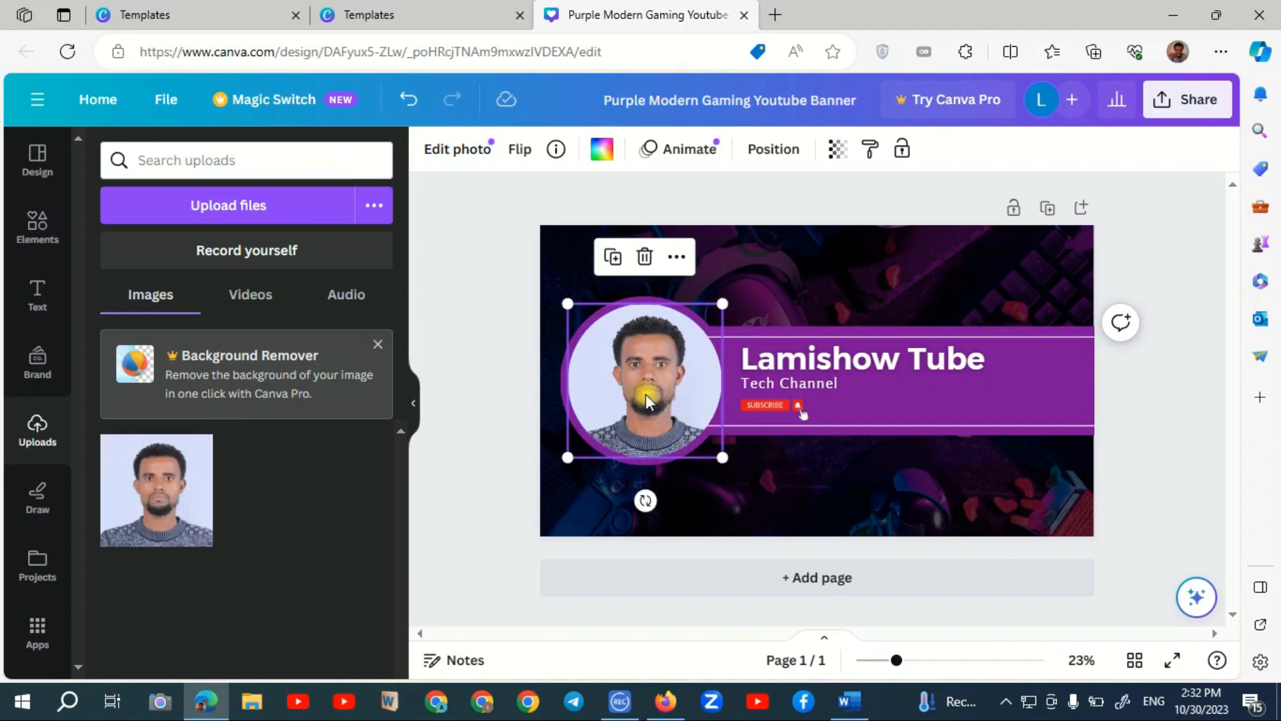
Deselect the photo and look at the banner's sharing and download options
left_click(1158, 270)
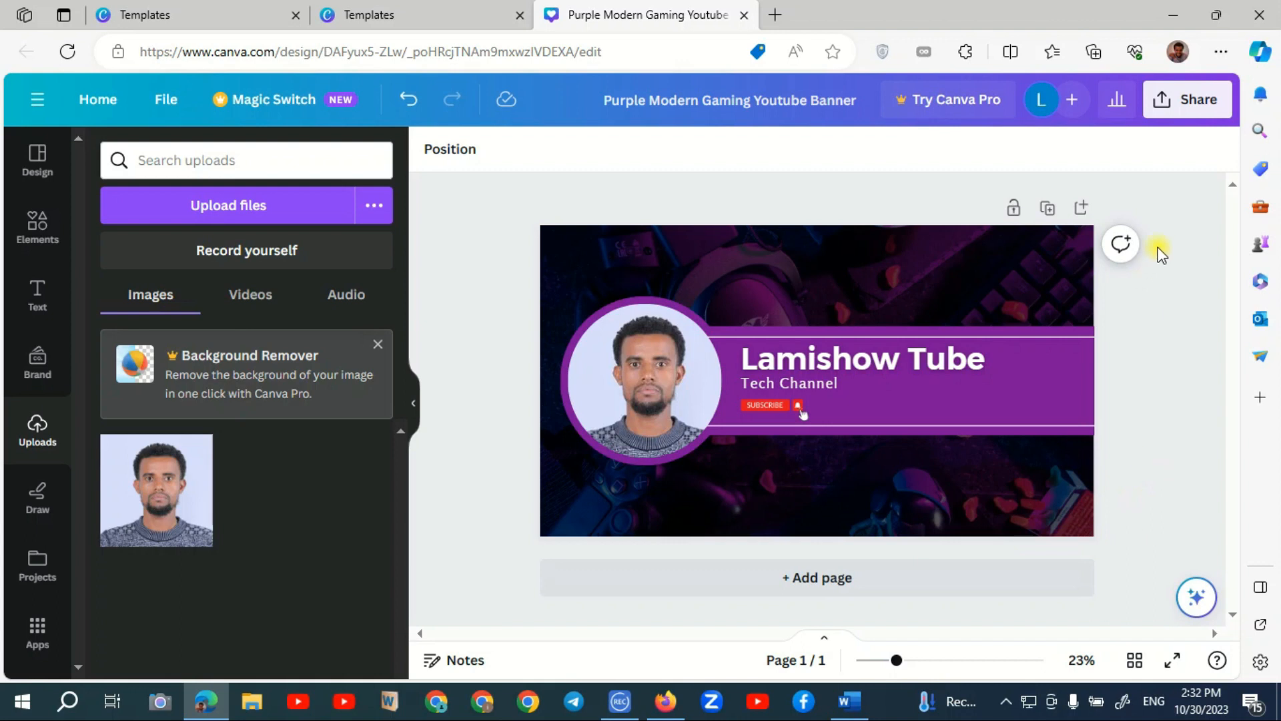
left_click(1186, 106)
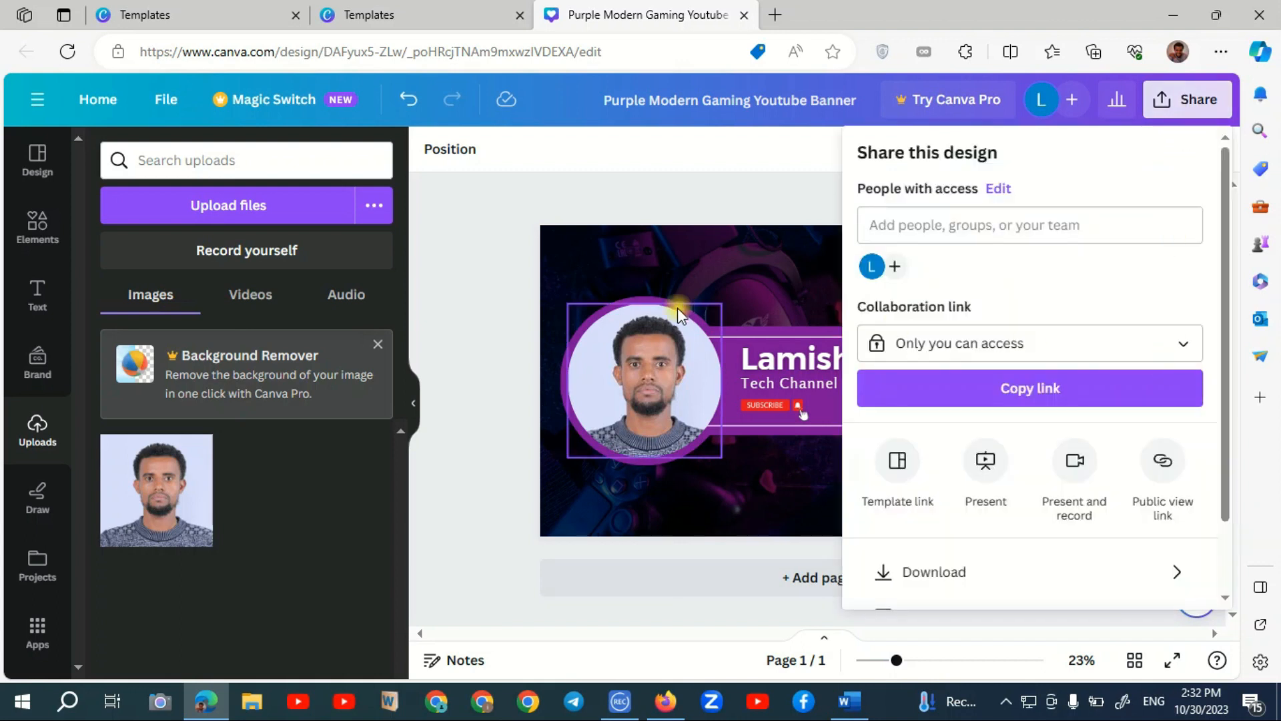
left_click(466, 284)
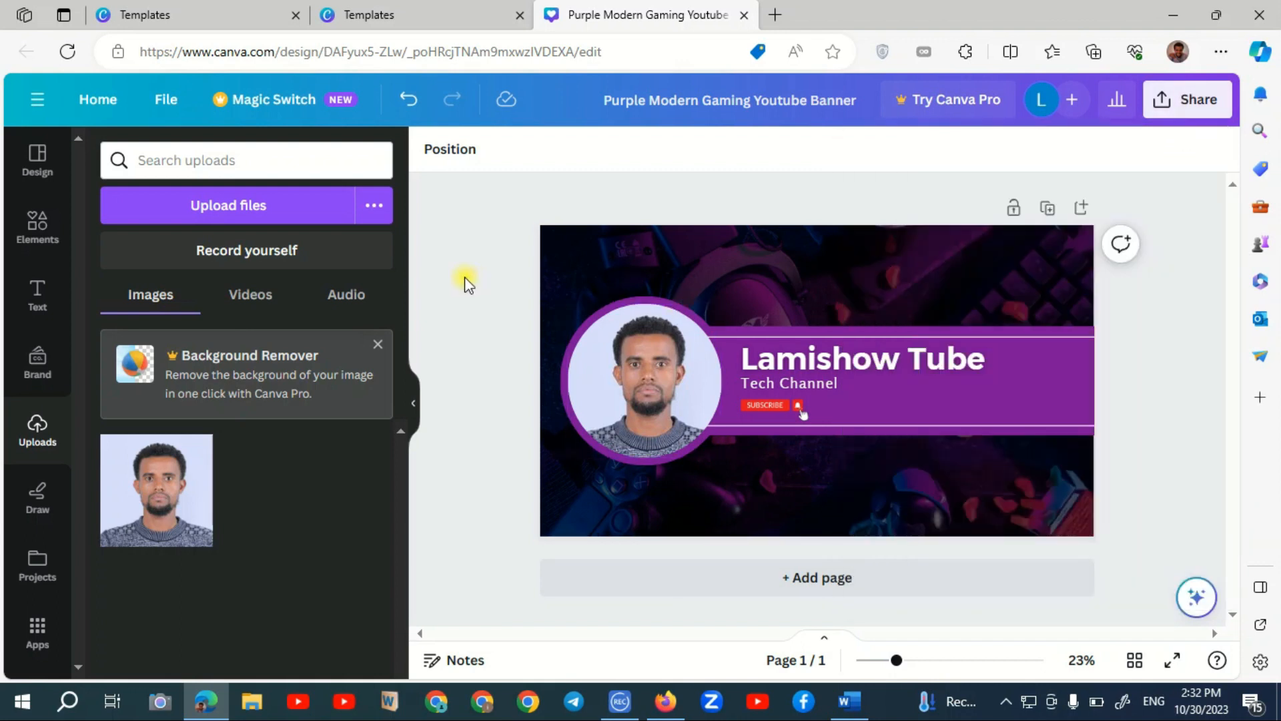
Return to the Canva home page and search the templates for "cv"
left_click(96, 97)
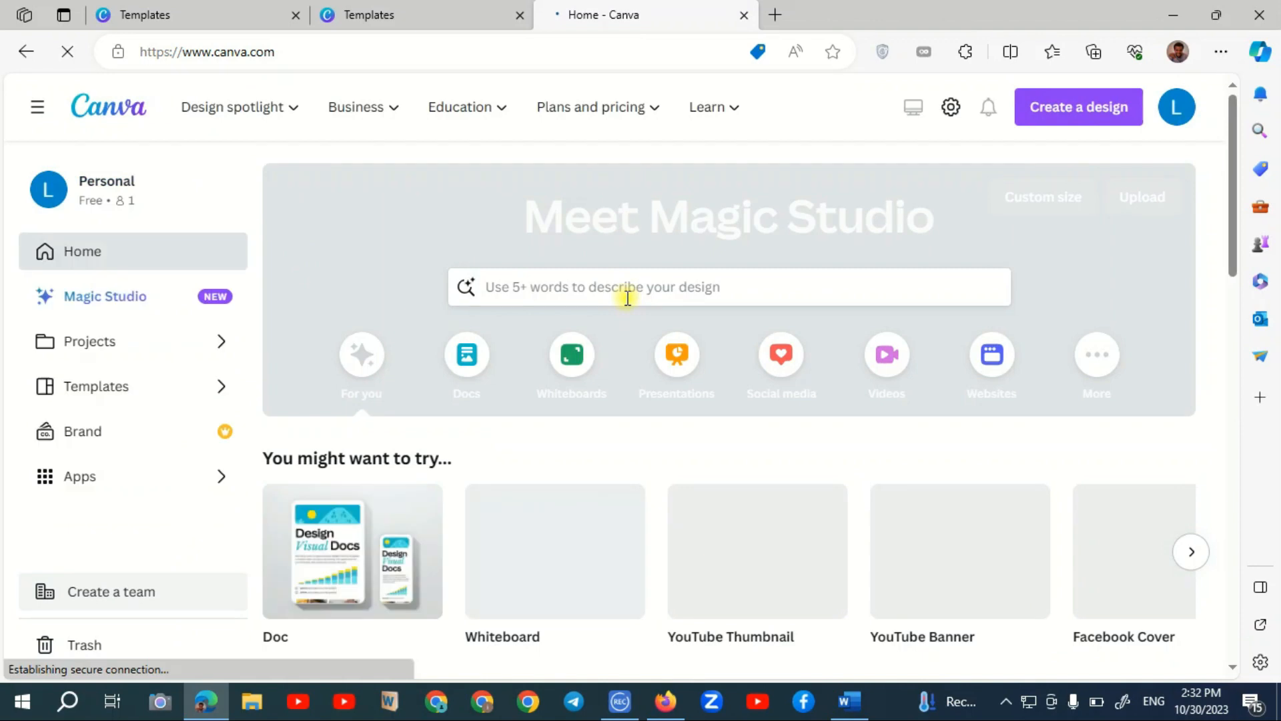
left_click(626, 298)
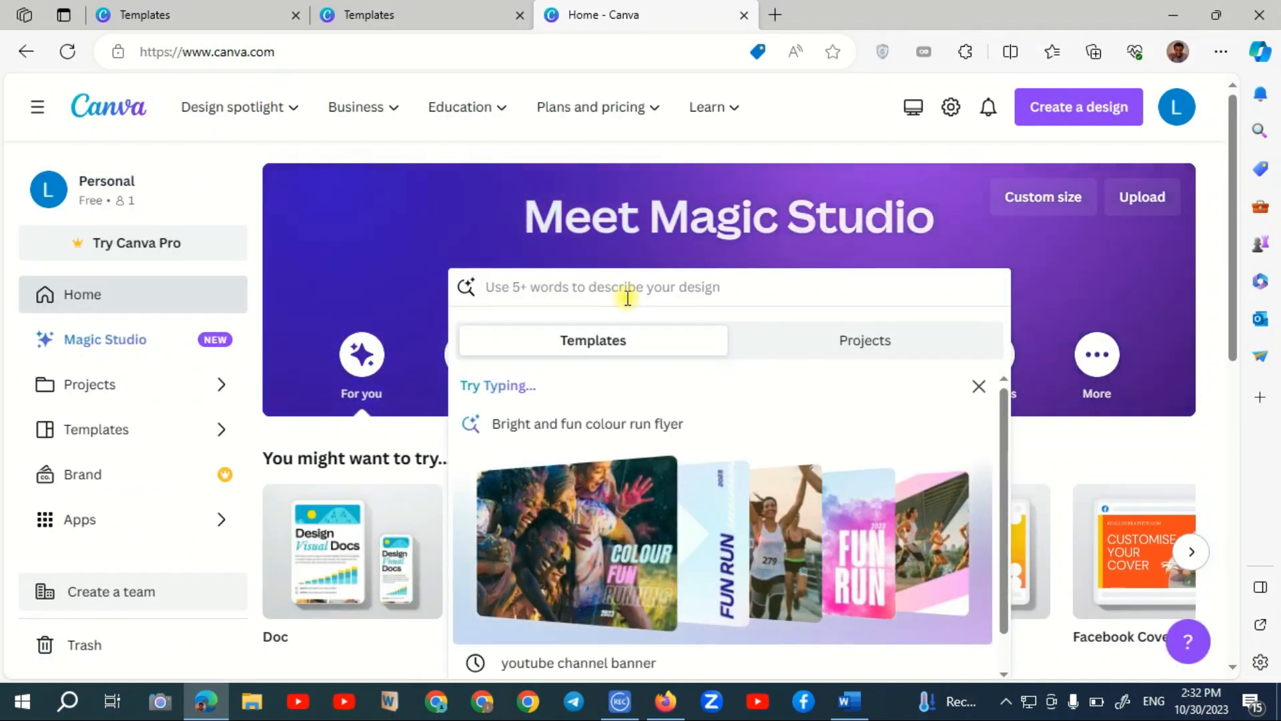
type("cv")
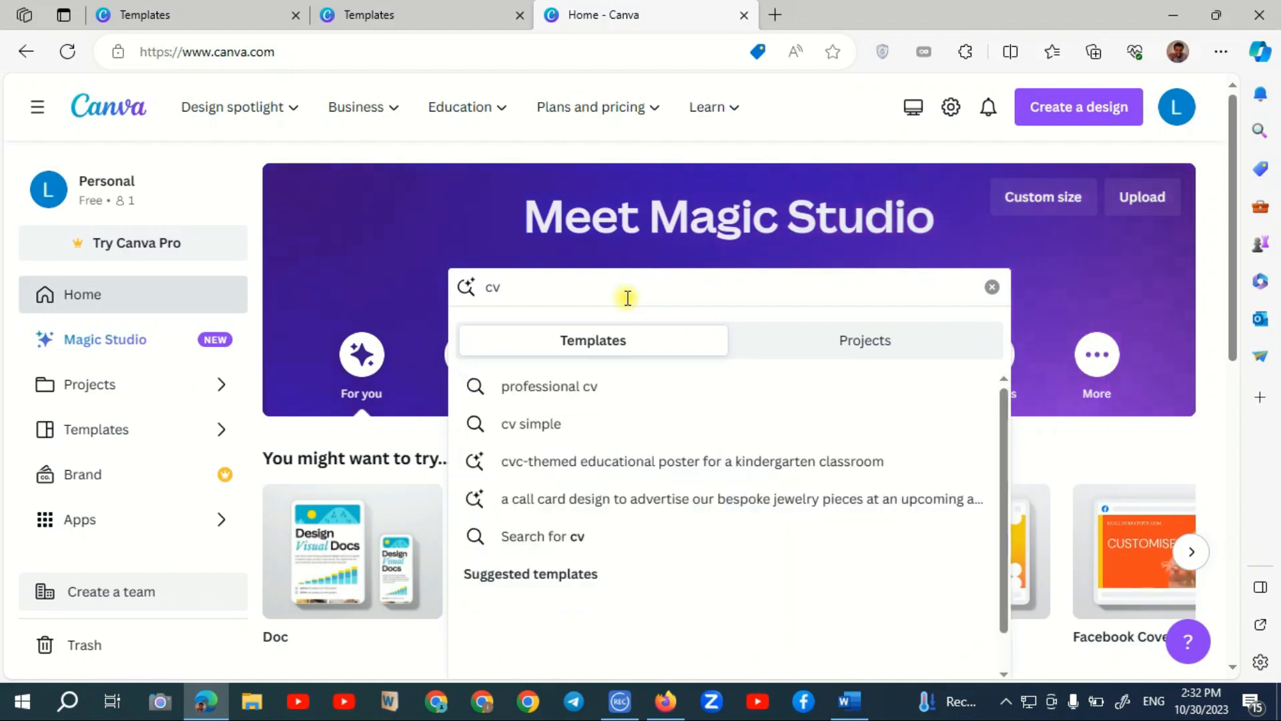
key("Return")
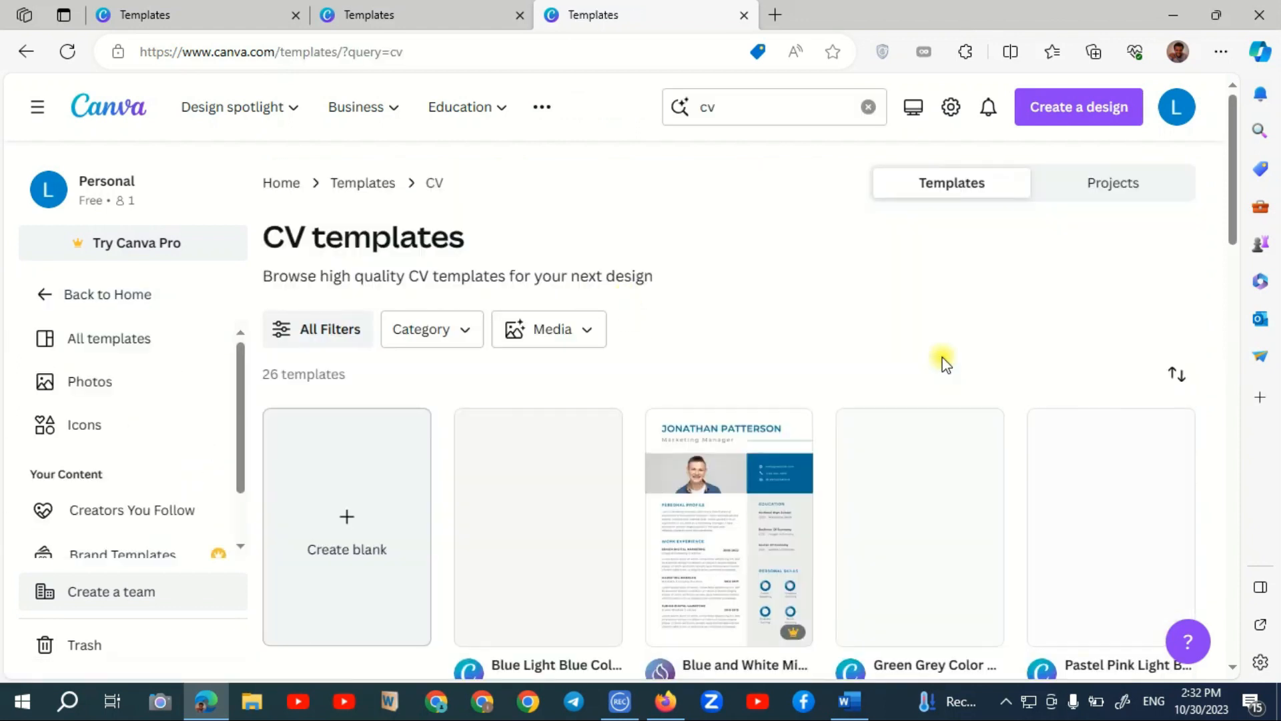
Look through the CV templates and open the Blue Light Blue Color Blocks Flight Attendant CV for customizing
scroll(1235, 179, "down", 2)
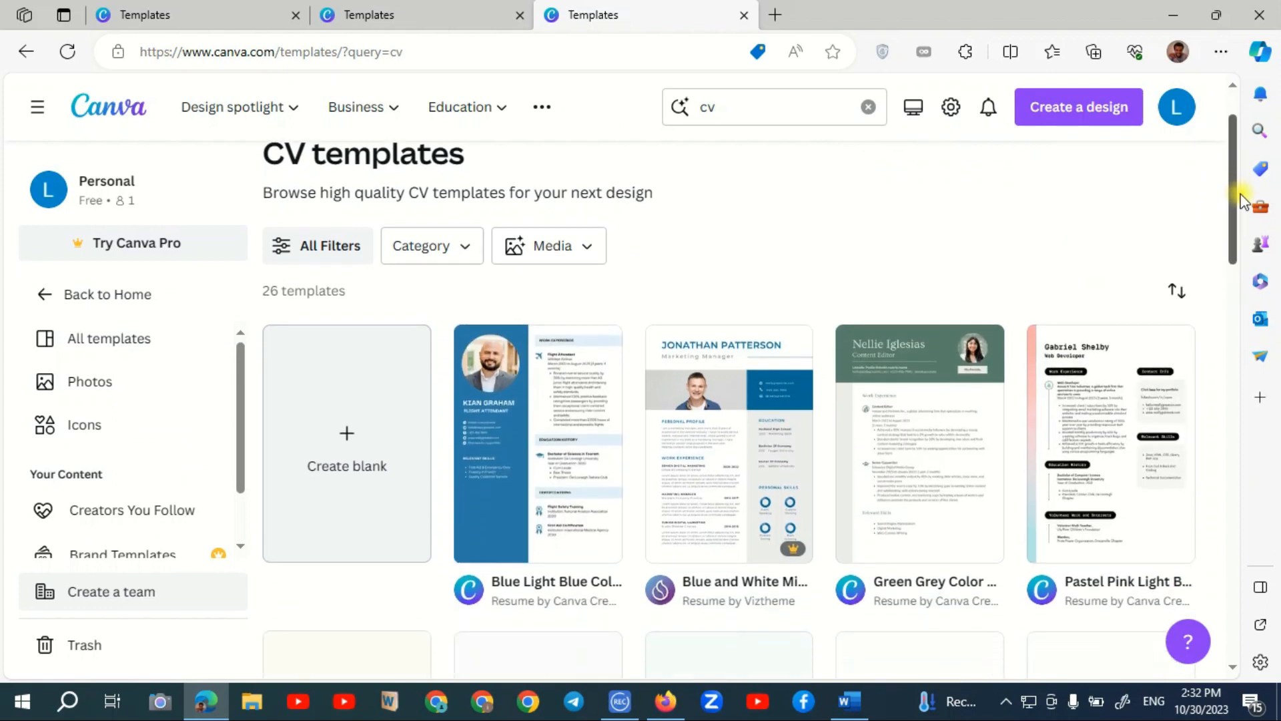
mouse_move(1245, 218)
left_mouse_down()
mouse_move(1249, 266)
mouse_move(1250, 201)
mouse_move(1250, 214)
left_mouse_up()
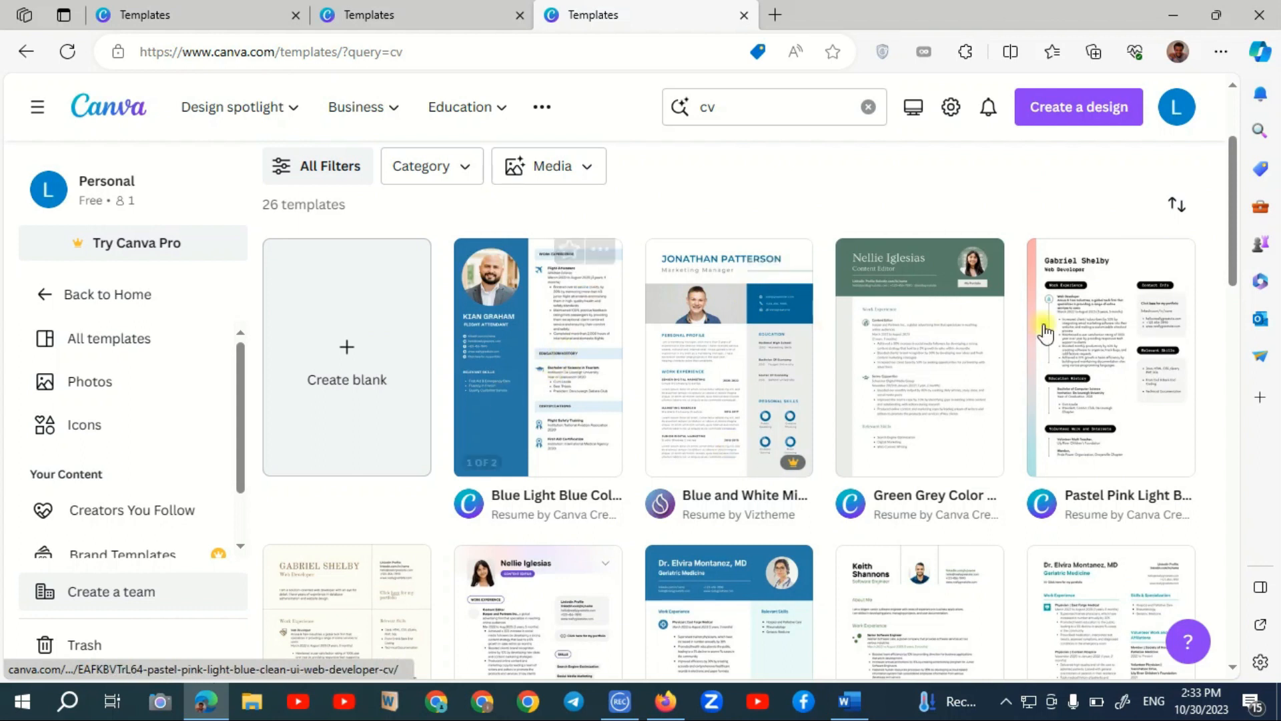
mouse_move(1234, 190)
left_mouse_down()
mouse_move(1239, 271)
mouse_move(1232, 179)
left_mouse_up()
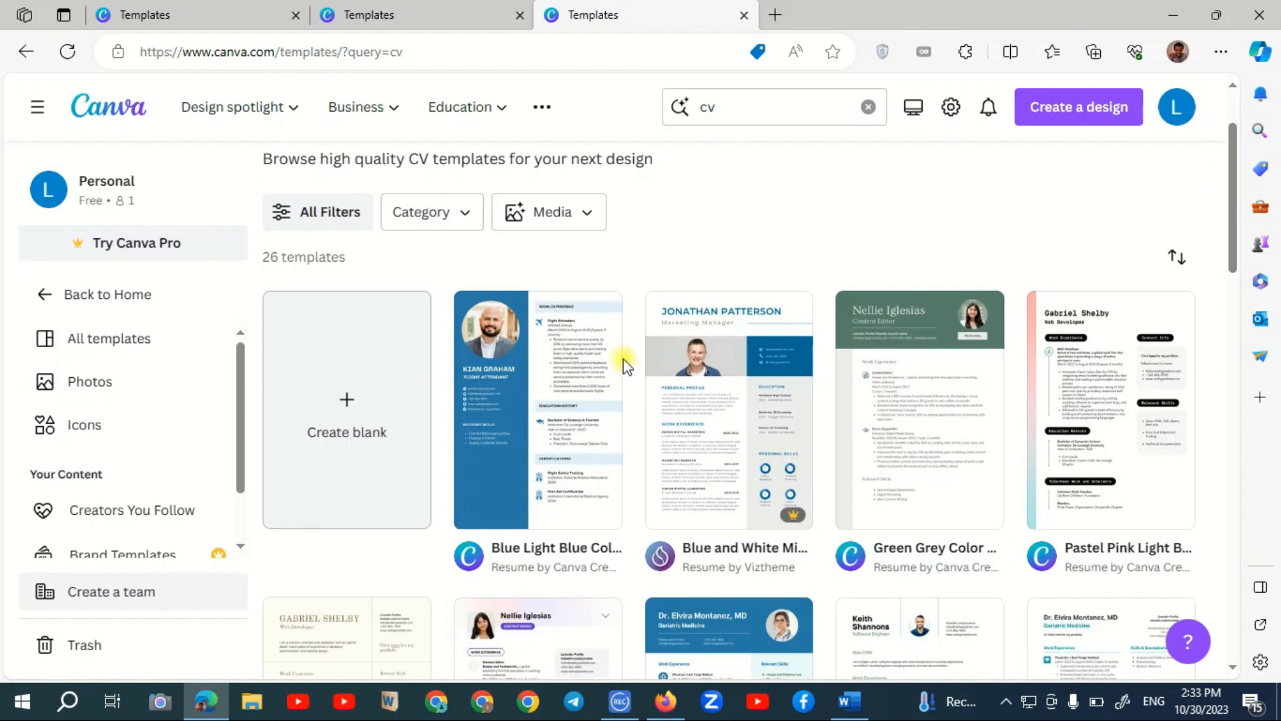
left_click(543, 396)
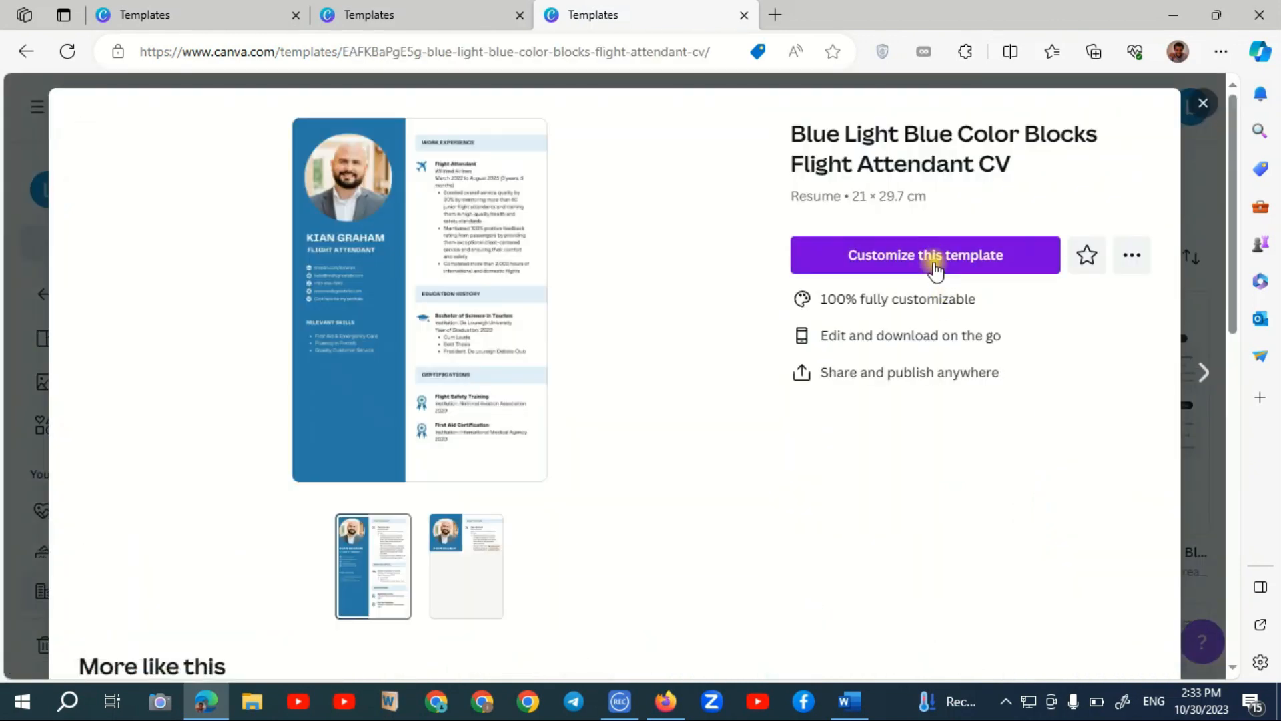
left_click(935, 269)
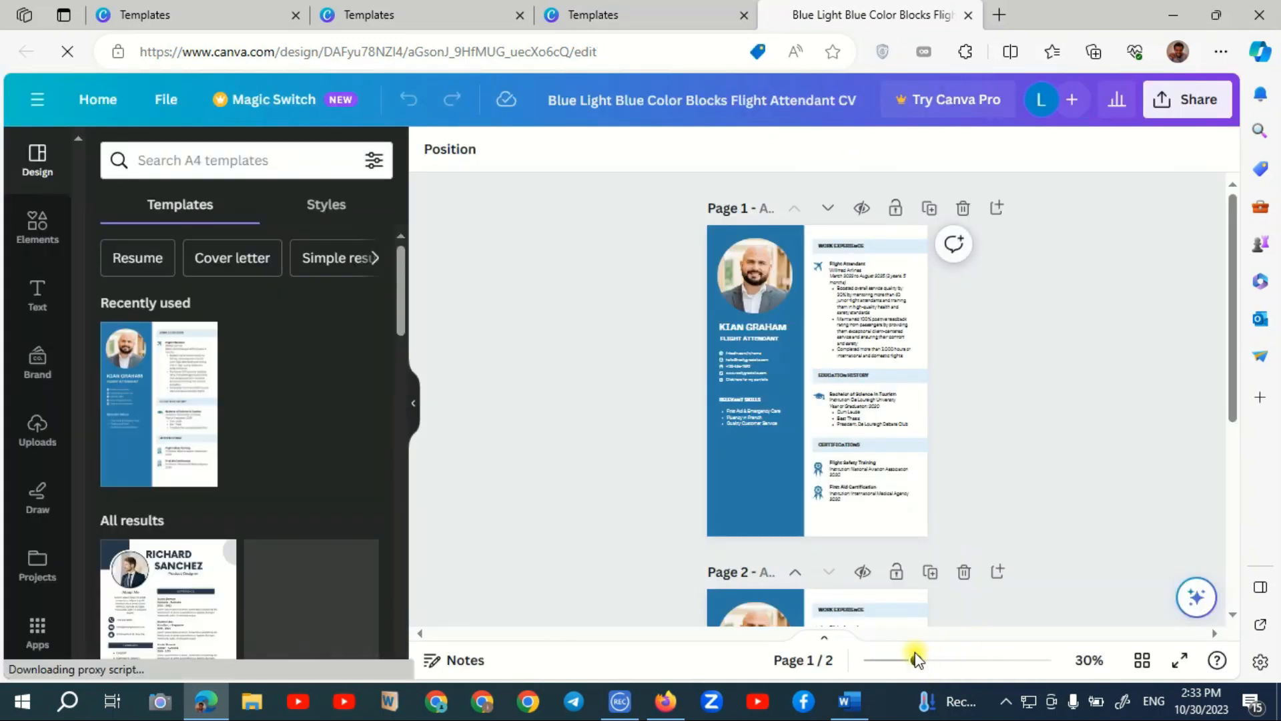
Replace the circular profile photo on page 1 of the CV with the uploaded portrait
mouse_move(917, 662)
left_mouse_down()
mouse_move(941, 661)
mouse_move(922, 661)
left_mouse_up()
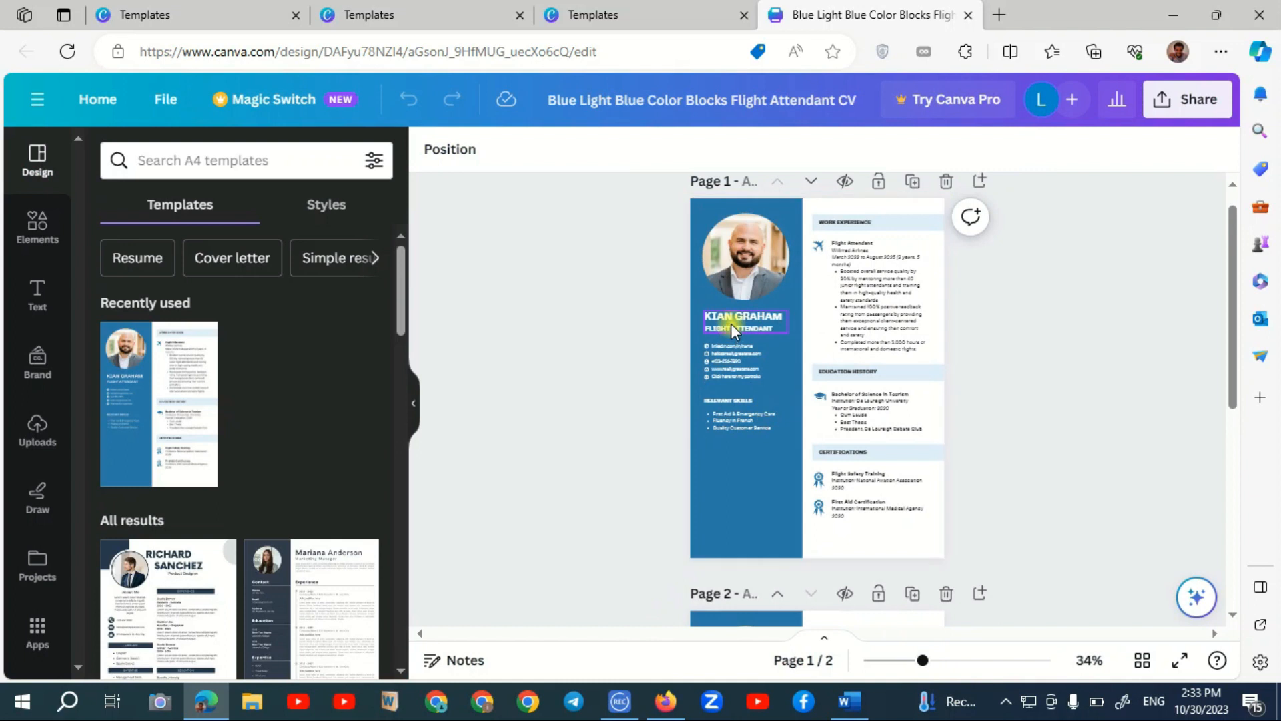
left_click(745, 261)
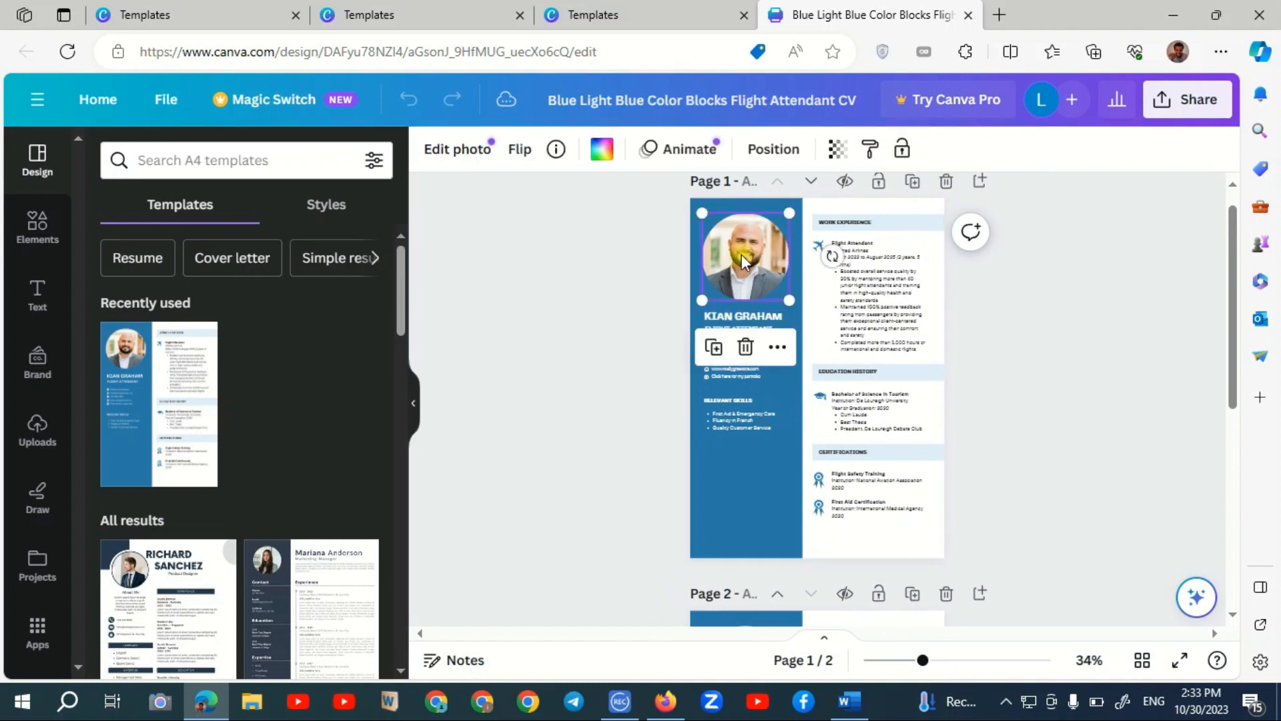
left_click(36, 437)
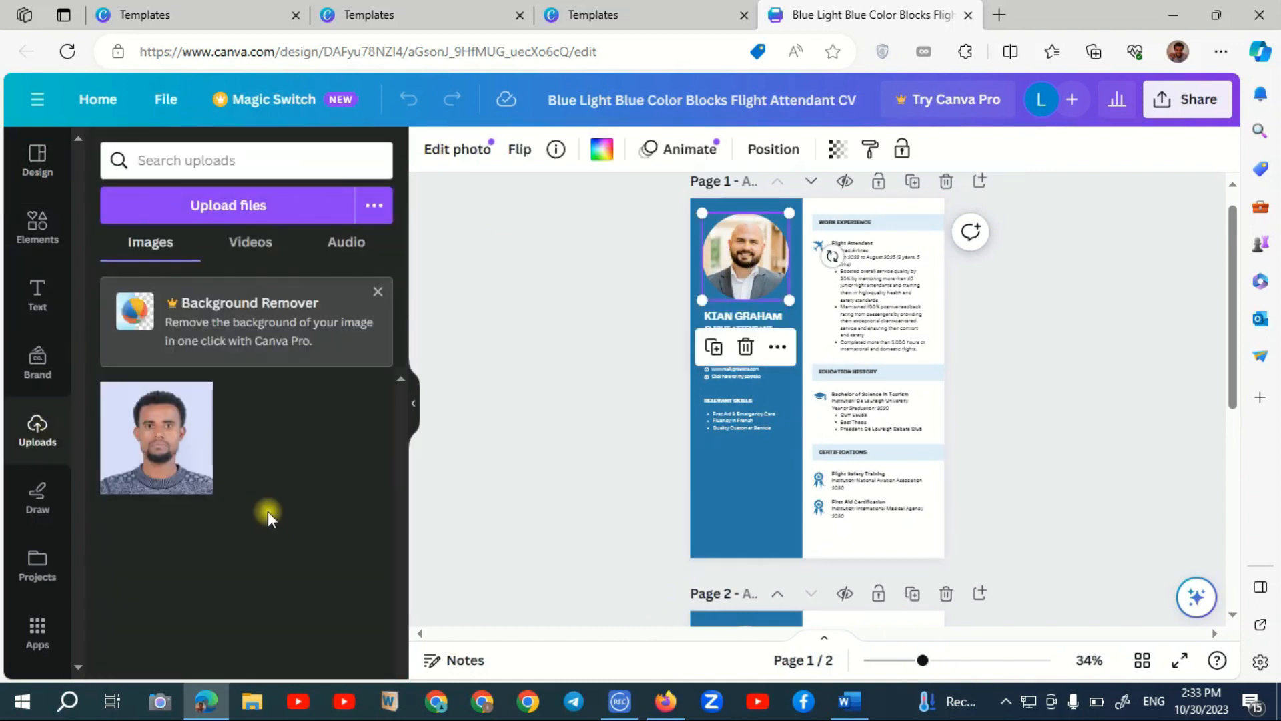
left_click_drag(359, 412, 719, 255)
Examine page 1 of the CV enlarged, including the contact details, skills, work experience, education and certifications sections
triple_click(892, 286)
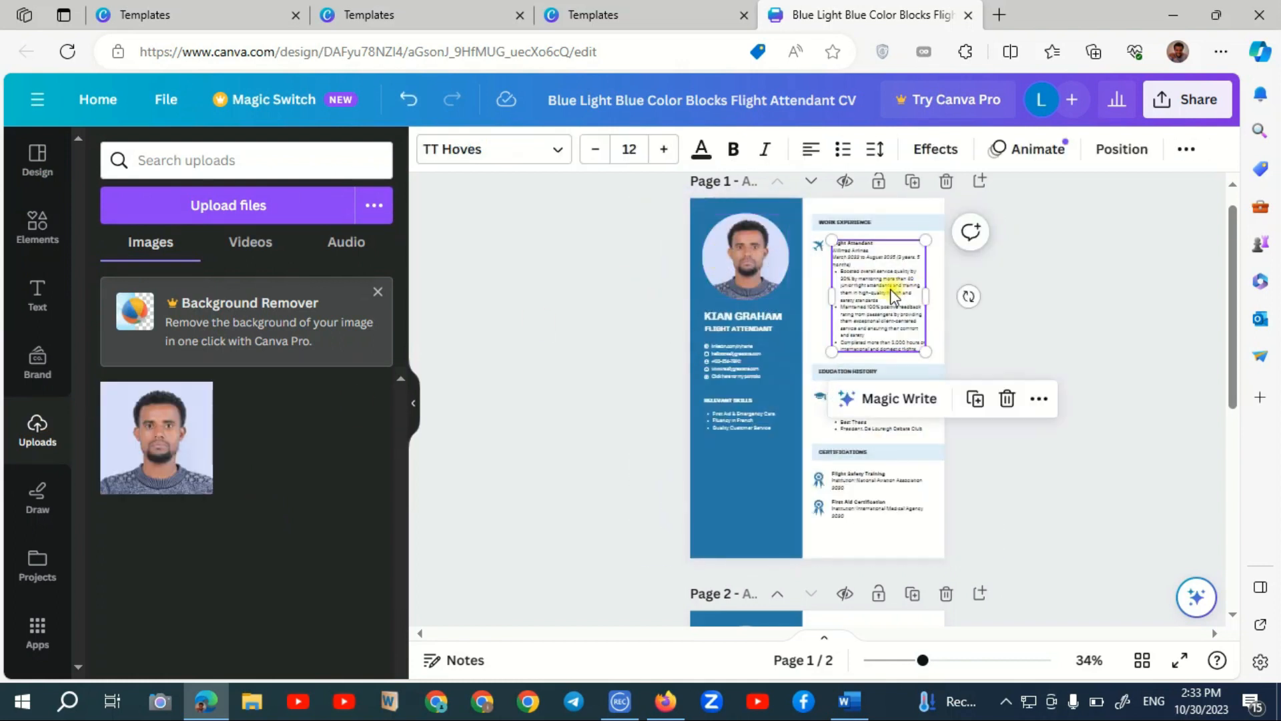
left_click_drag(924, 663, 965, 661)
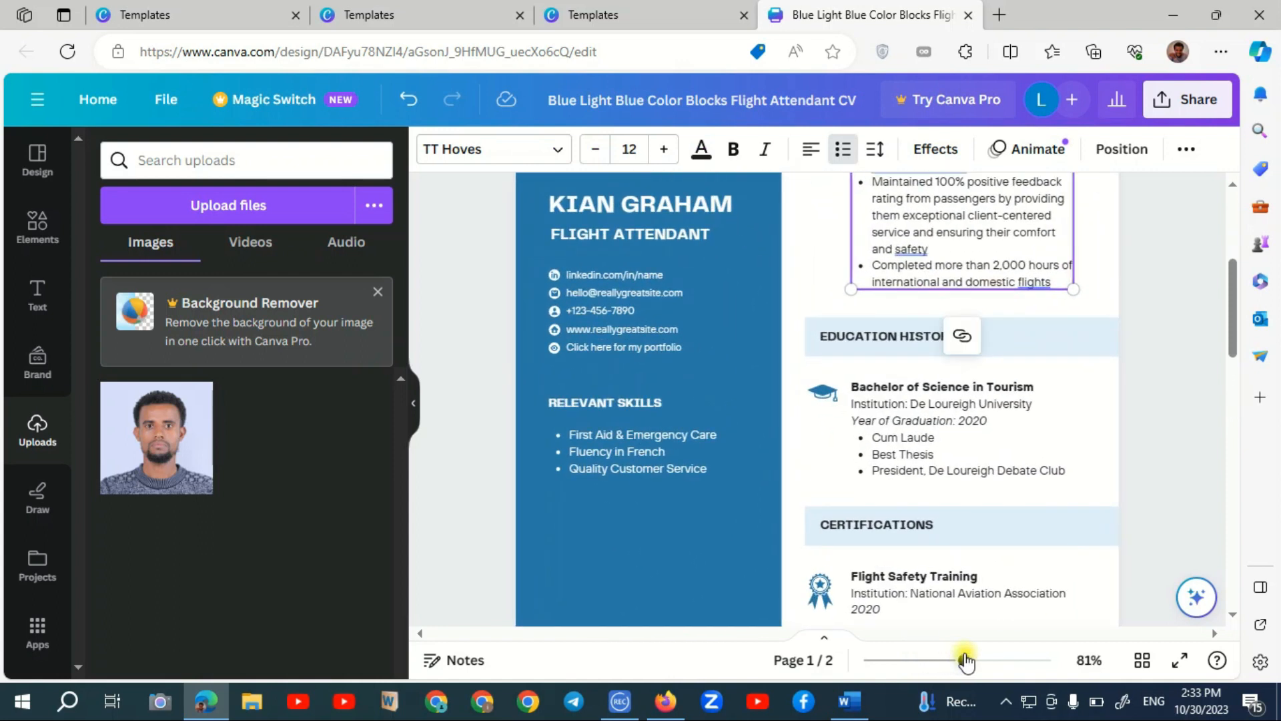
left_click(1160, 455)
scroll(1223, 277, "up", 5)
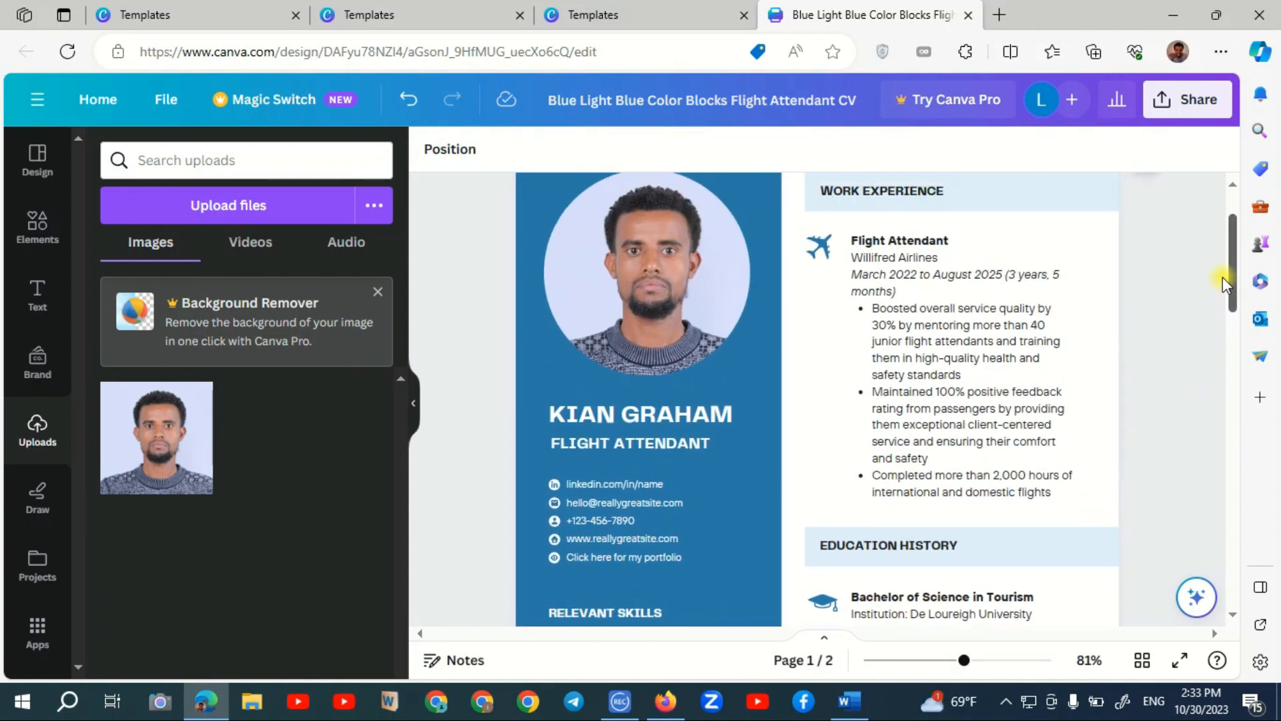
scroll(1227, 267, "down", 3)
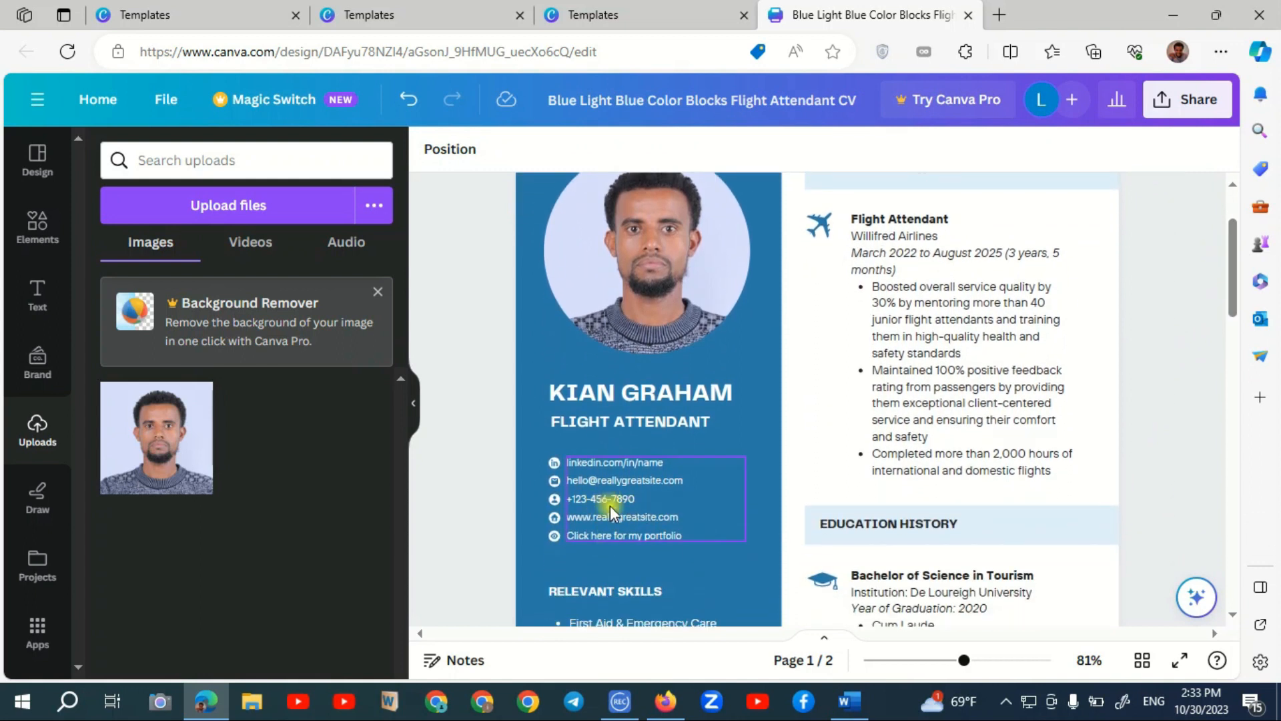
left_click_drag(1231, 250, 1247, 337)
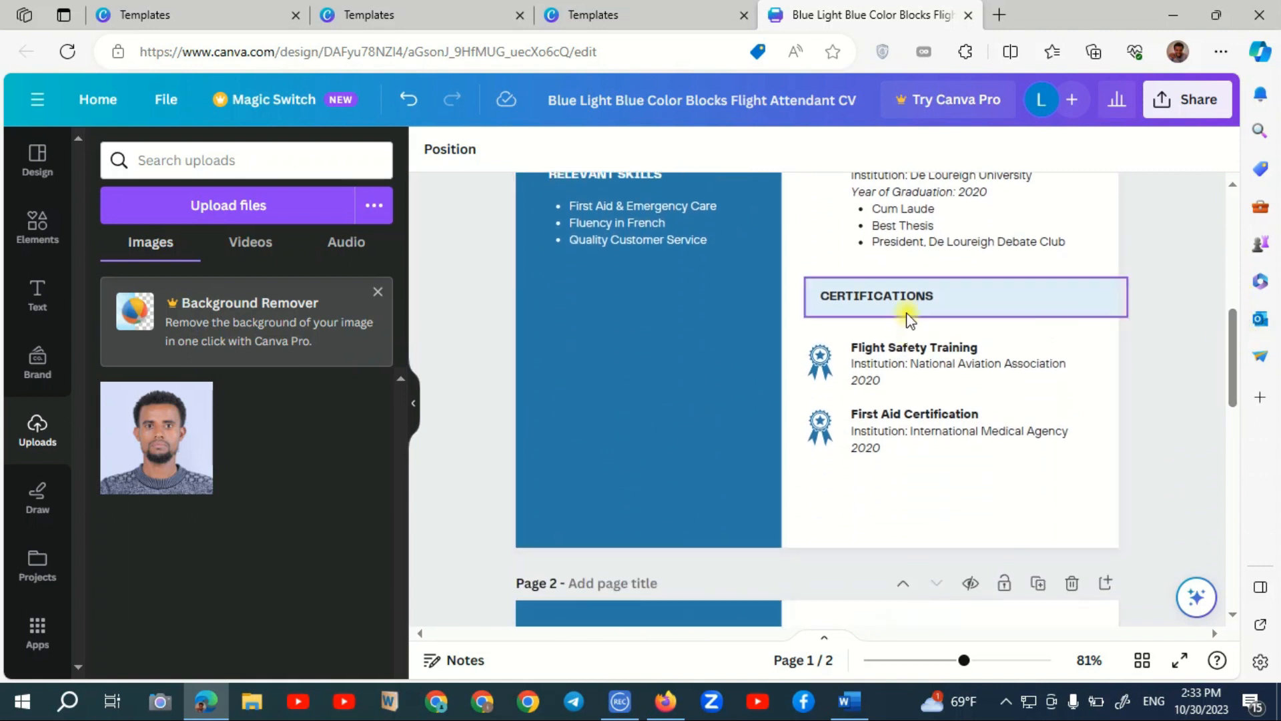
left_click_drag(1232, 353, 1215, 220)
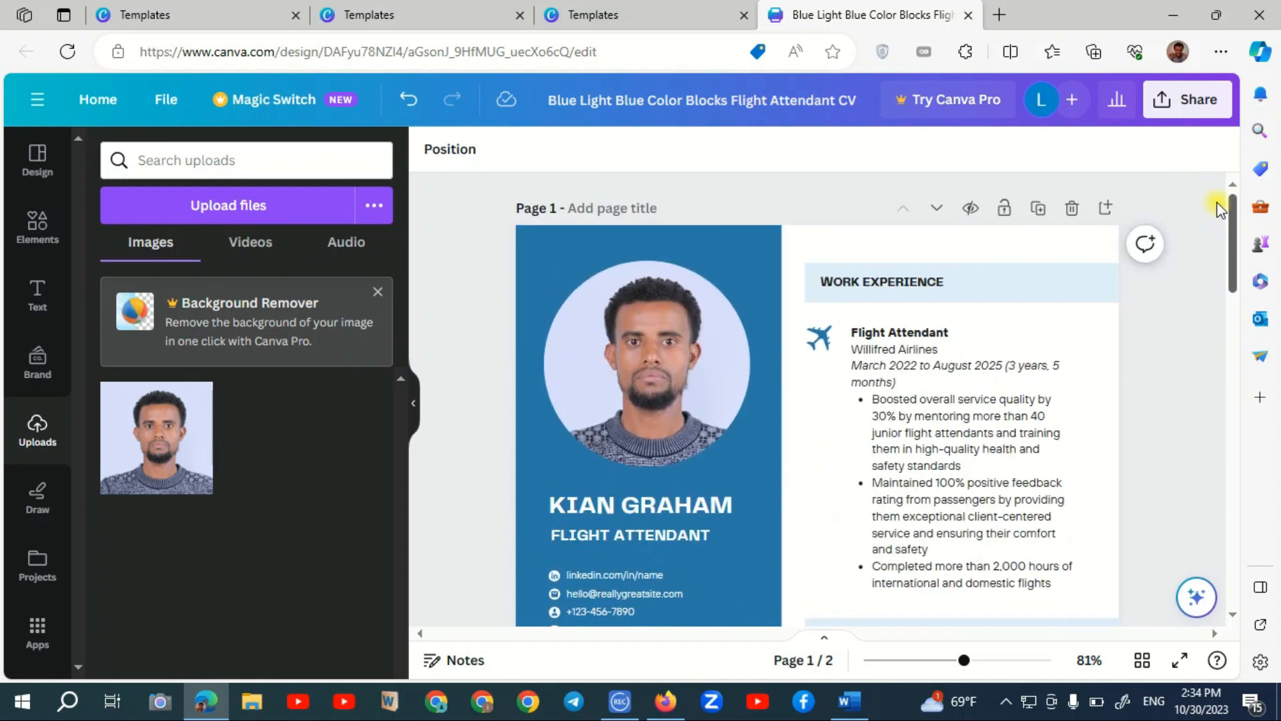
Download all pages of the CV as a PDF Standard file
left_click(1164, 100)
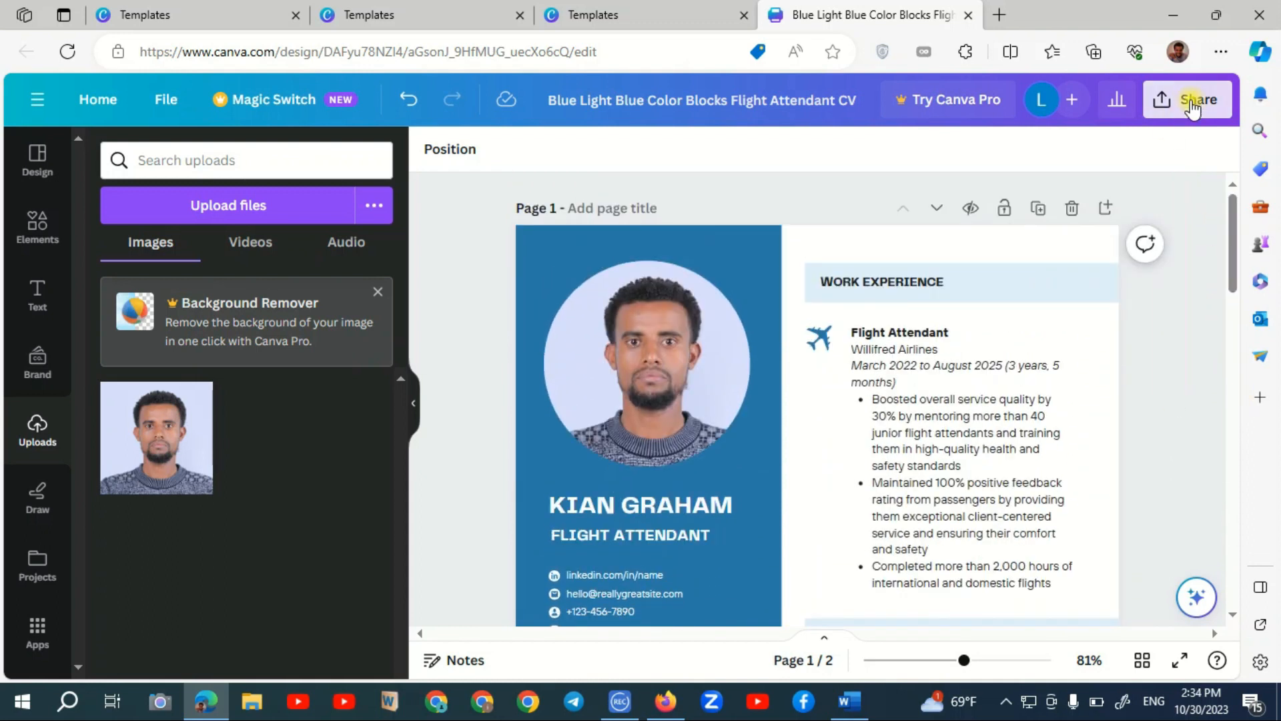
left_click(947, 575)
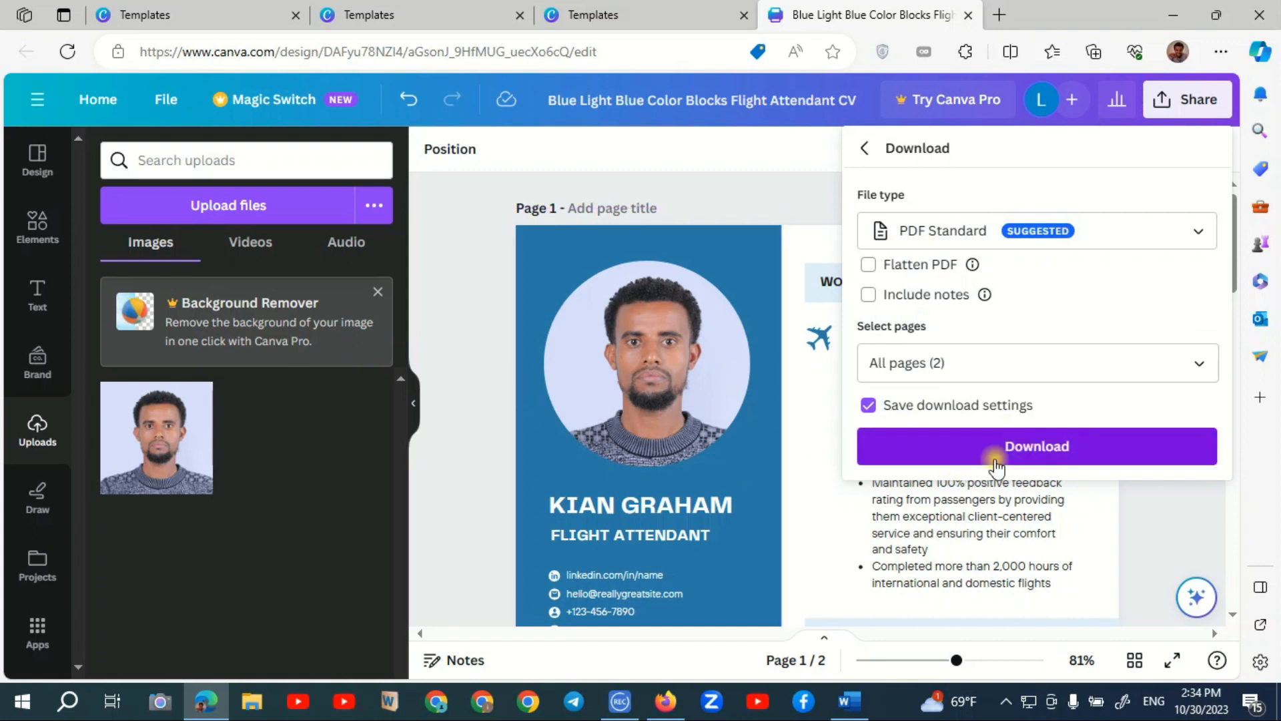
left_click(1017, 446)
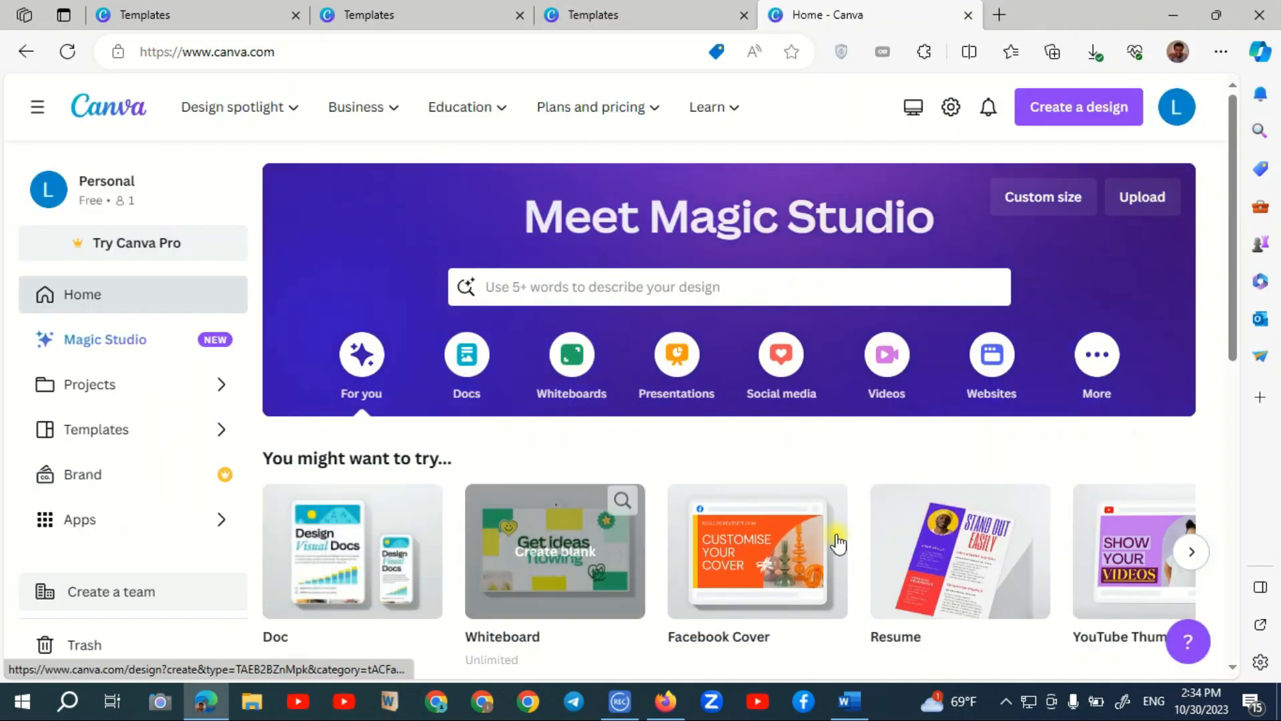
Browse the suggested design types on the Canva home page
left_click_drag(1239, 261, 1246, 329)
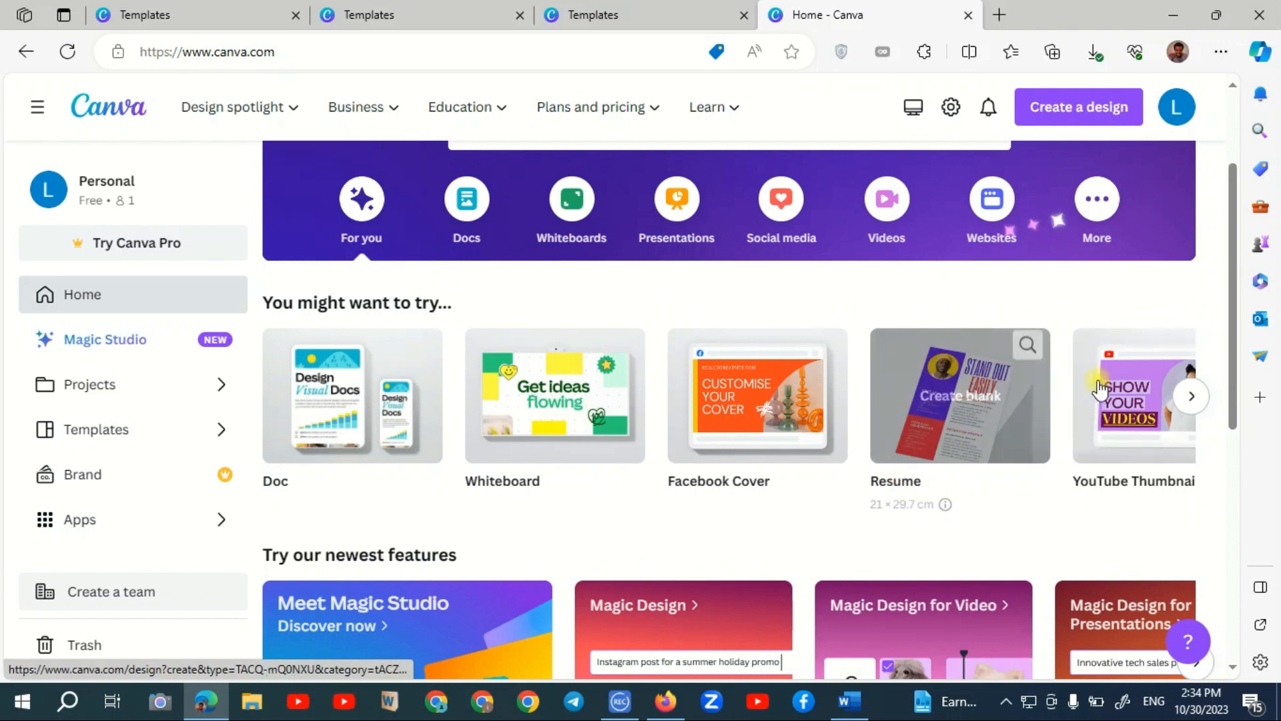
left_click(1192, 397)
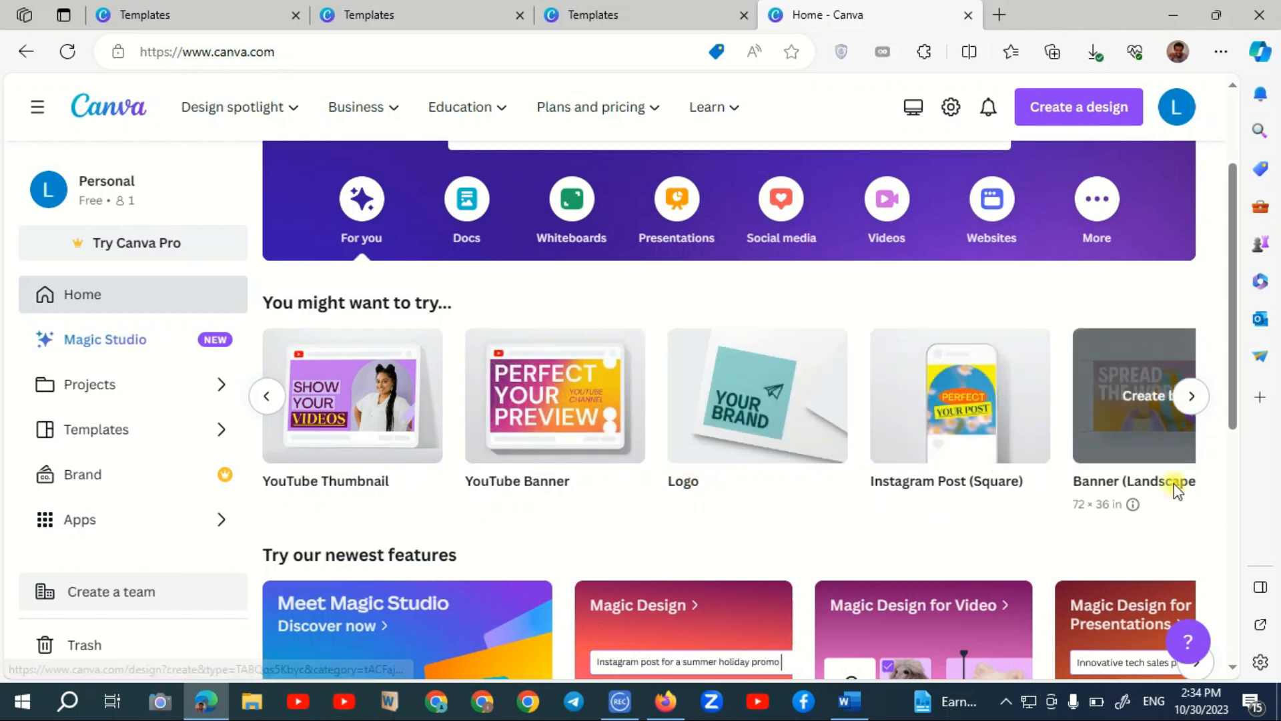
left_click(1192, 398)
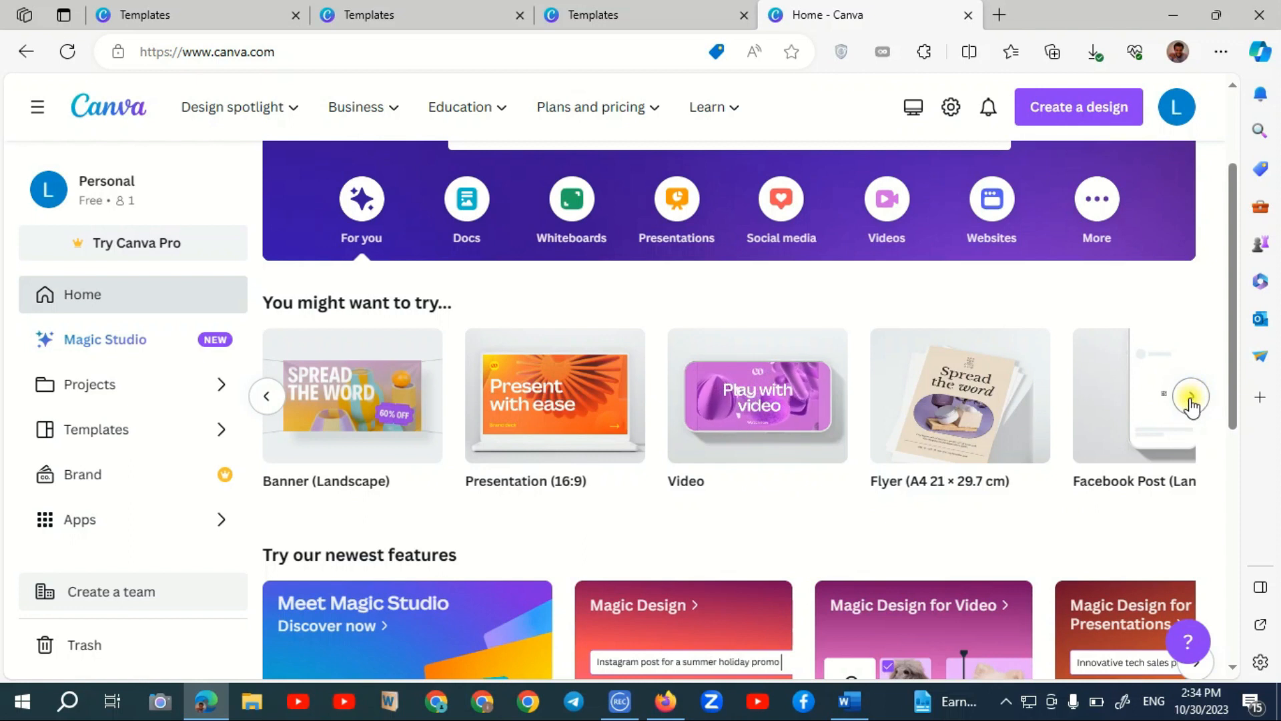
left_click(1191, 400)
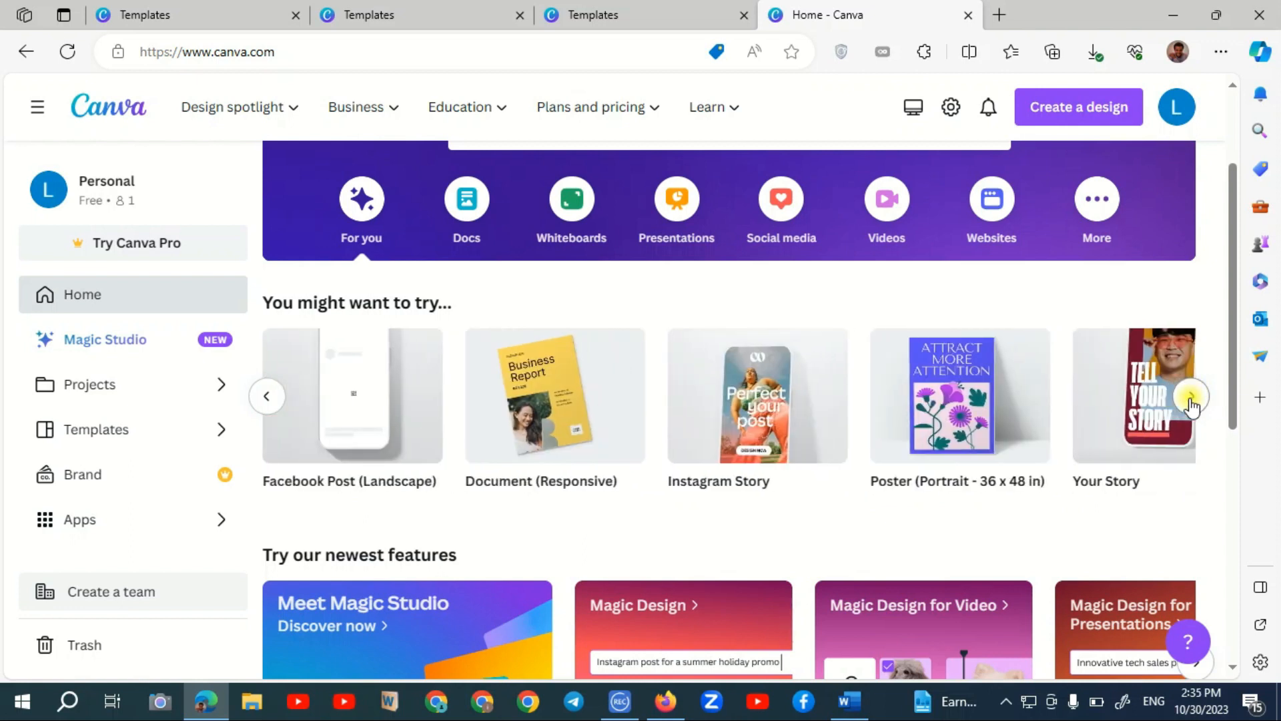